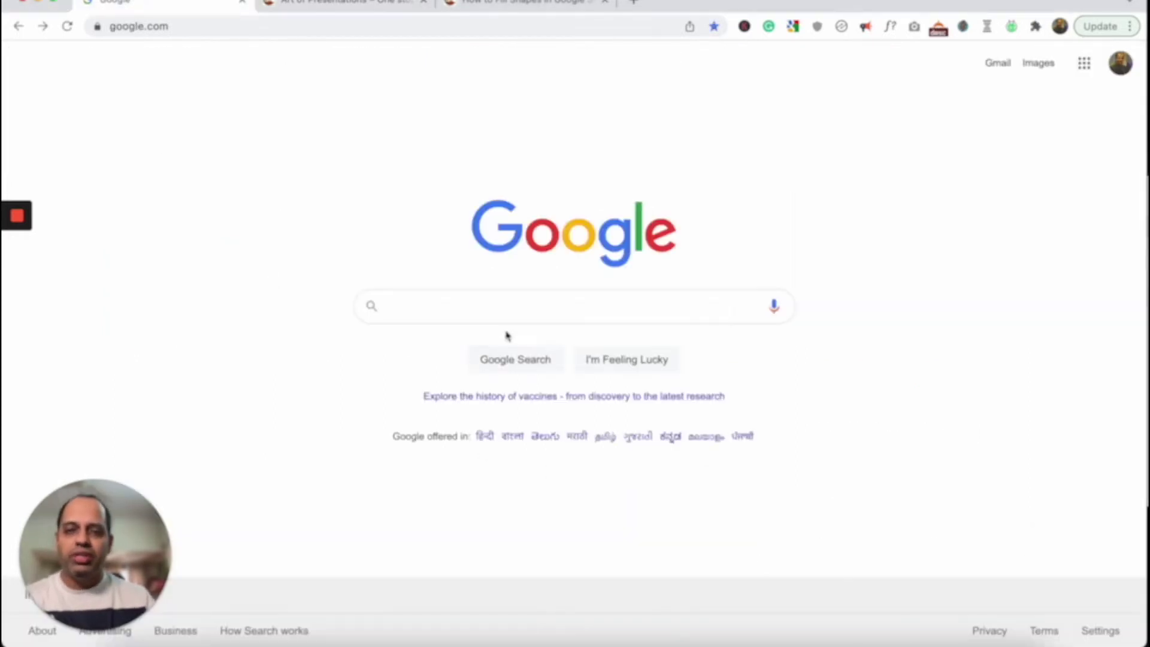
Search Google for 'artofpresentations.com how to fill shapes in google slides', then return to the Fill Shapes article
left_click(502, 313)
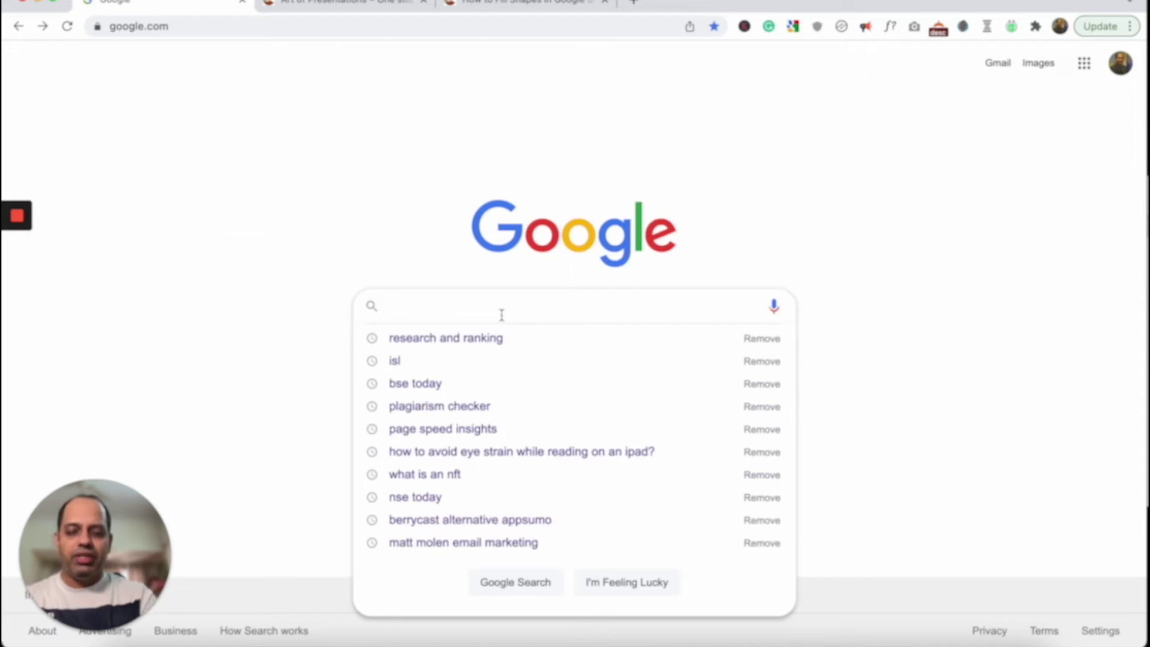
type("artofpresen")
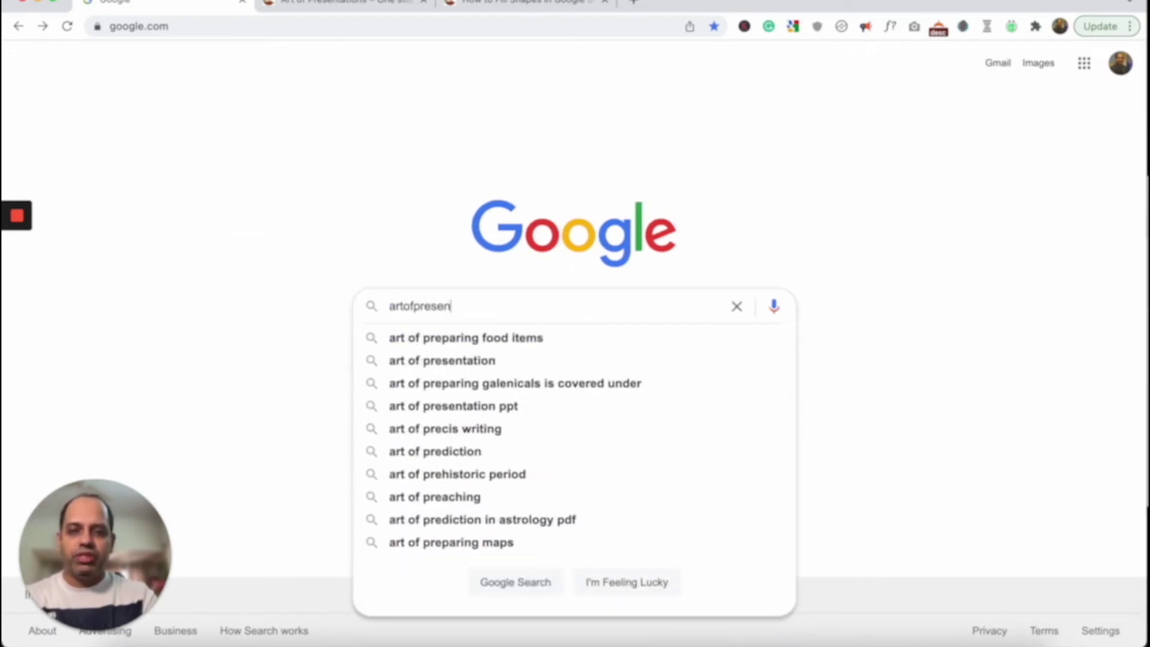
type("tations.com")
key("BackSpace")
key("BackSpace")
key("BackSpace")
type(".com ")
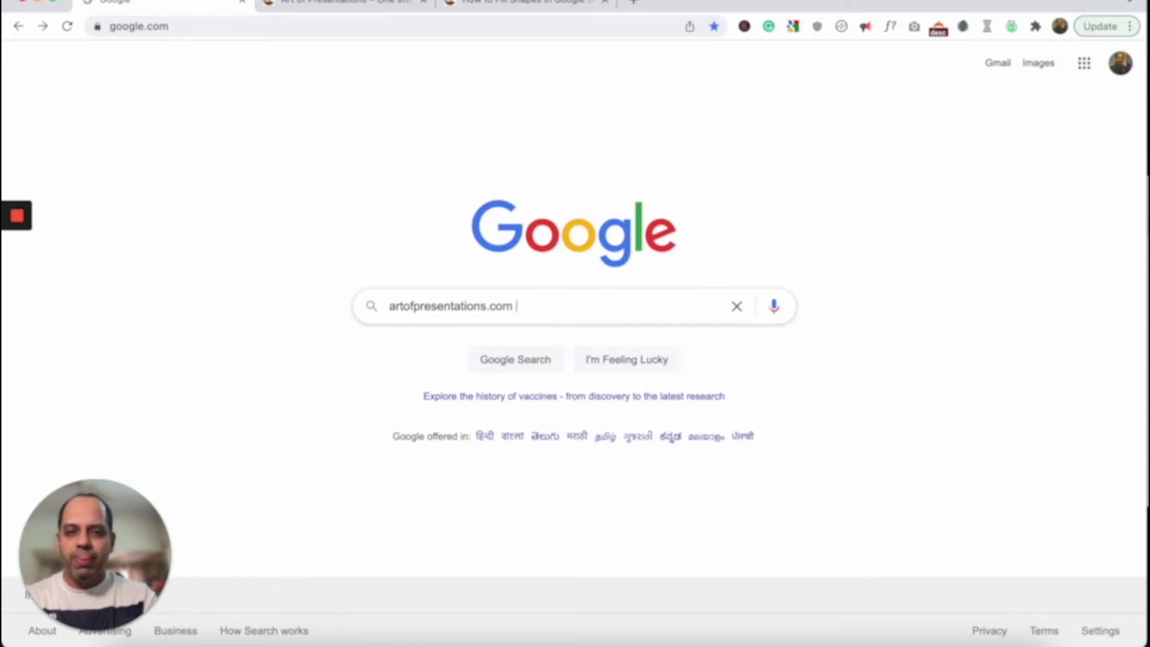
type("how to fill h")
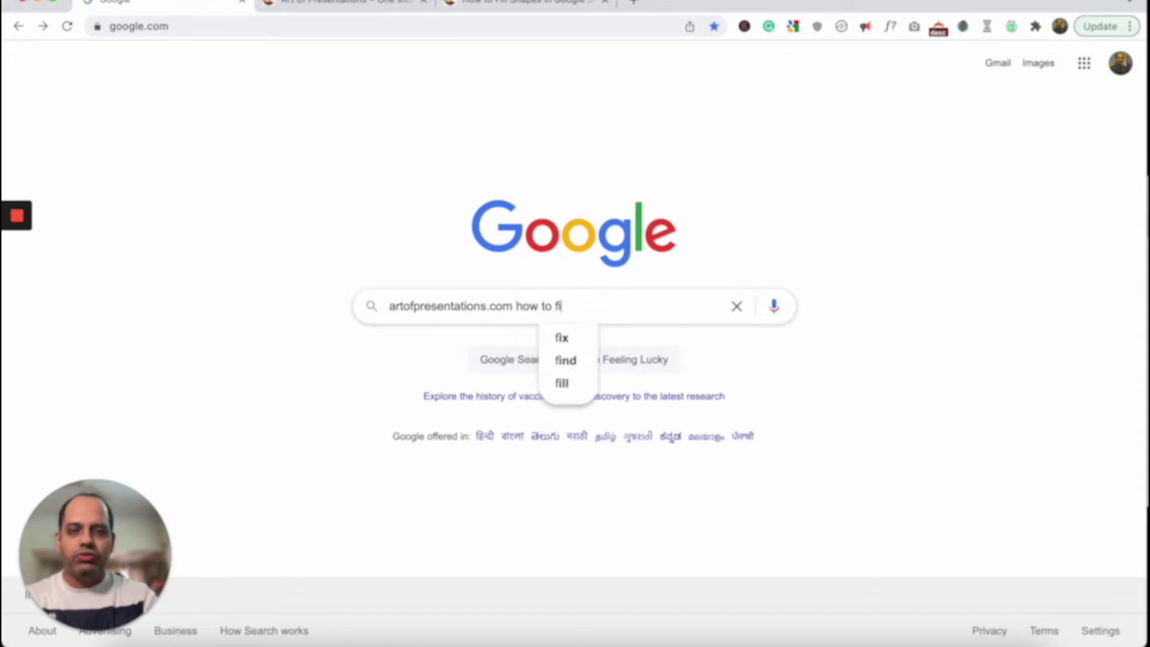
key("BackSpace")
type("shape")
key("BackSpace")
key("BackSpace")
key("BackSpace")
type("apes in google slides")
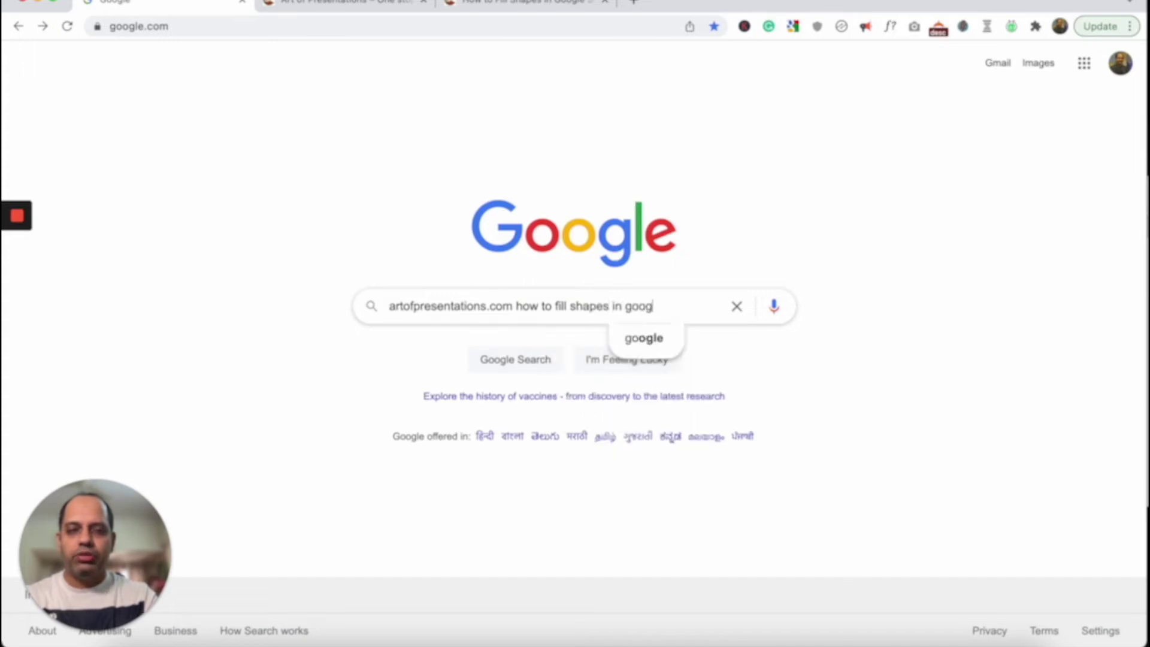
key("Return")
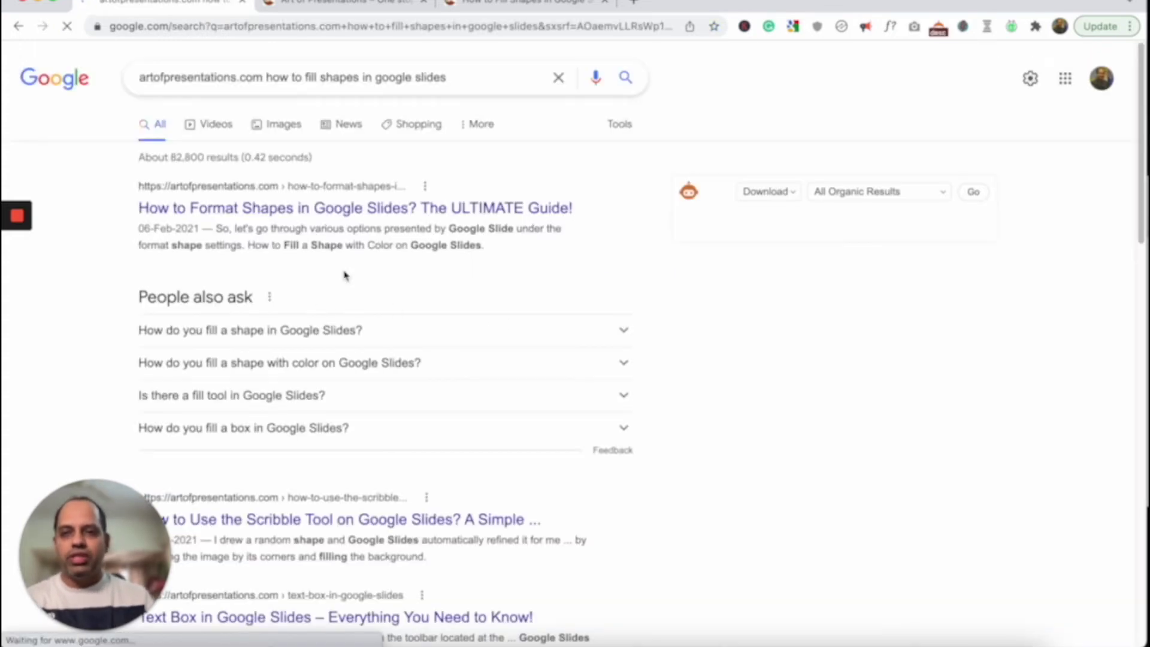
left_click(529, 5)
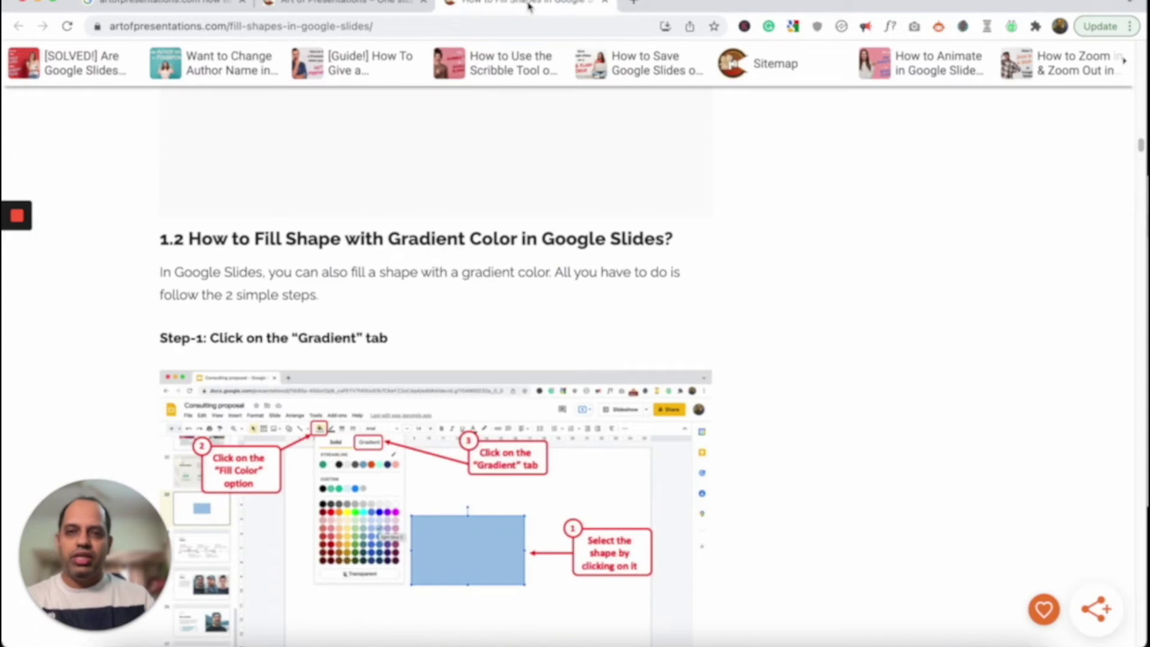
Scroll up and down through the steps of the Art of Presentations Fill Shapes guide
scroll(462, 221, "up", 10)
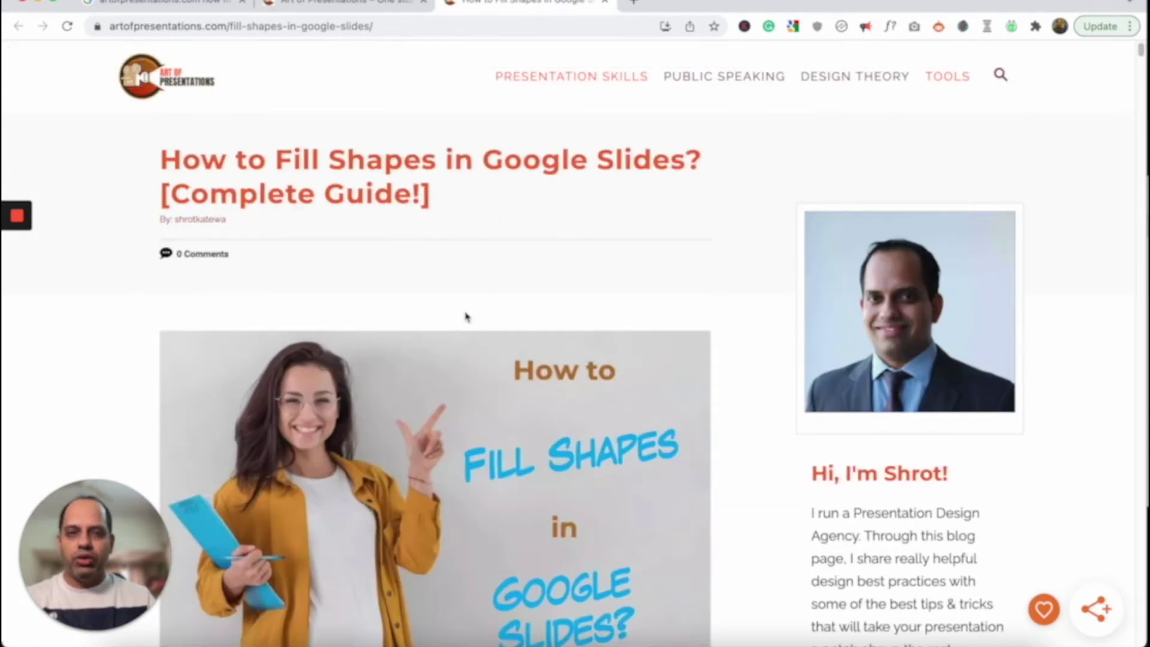
scroll(467, 317, "down", 8)
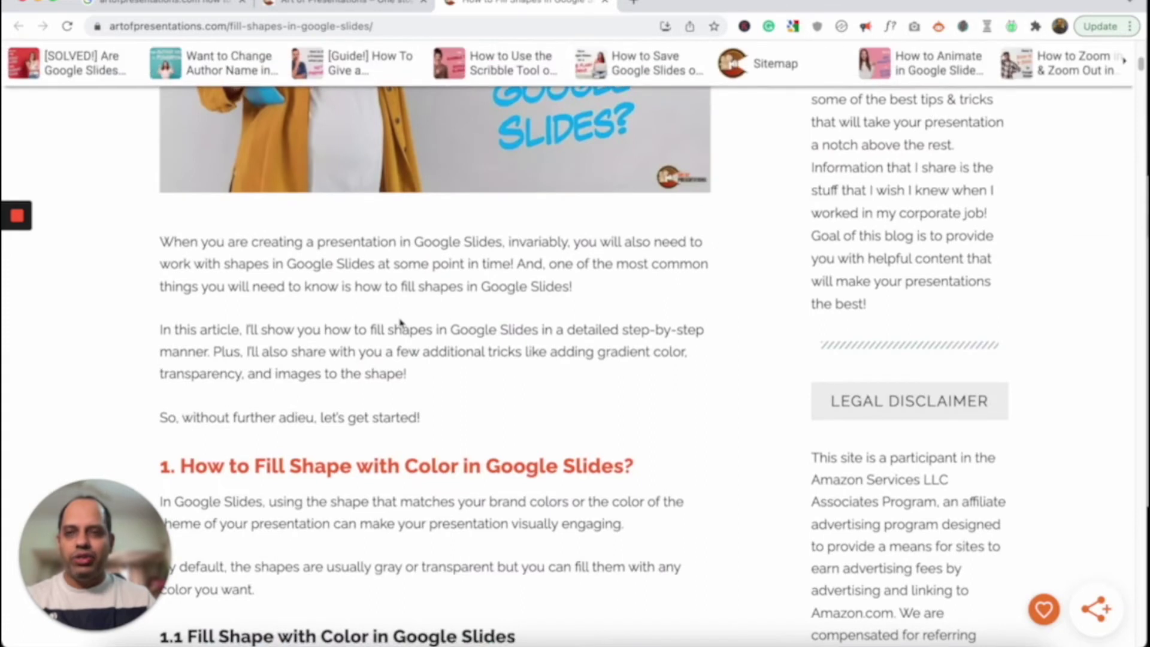
scroll(400, 323, "up", 8)
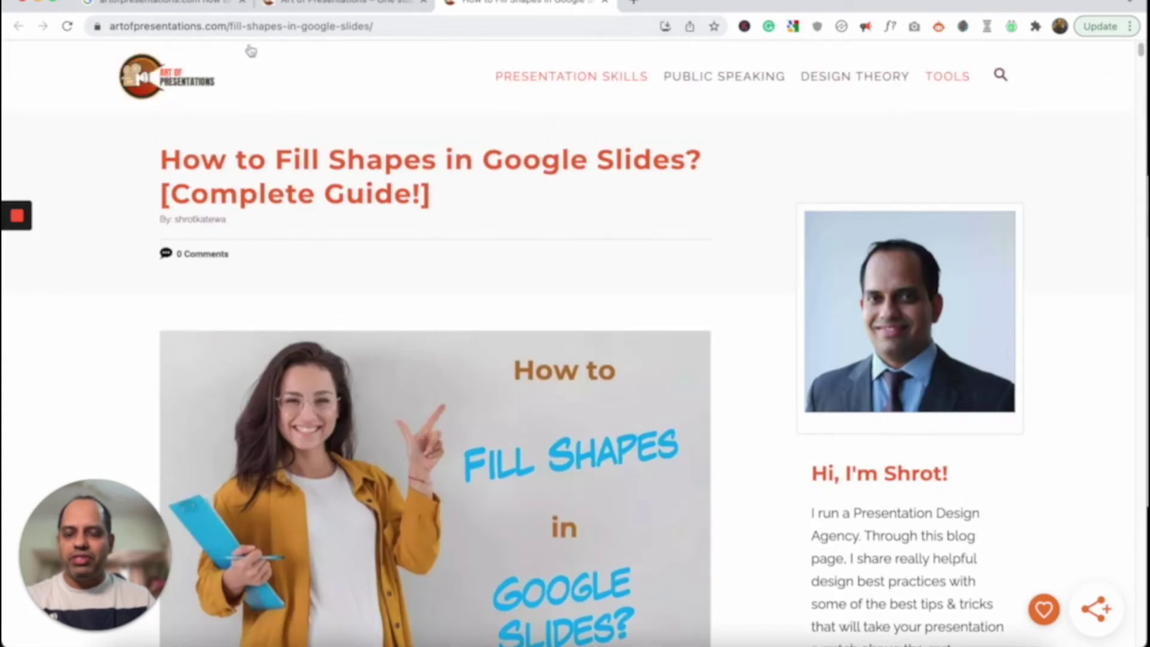
scroll(397, 249, "down", 15)
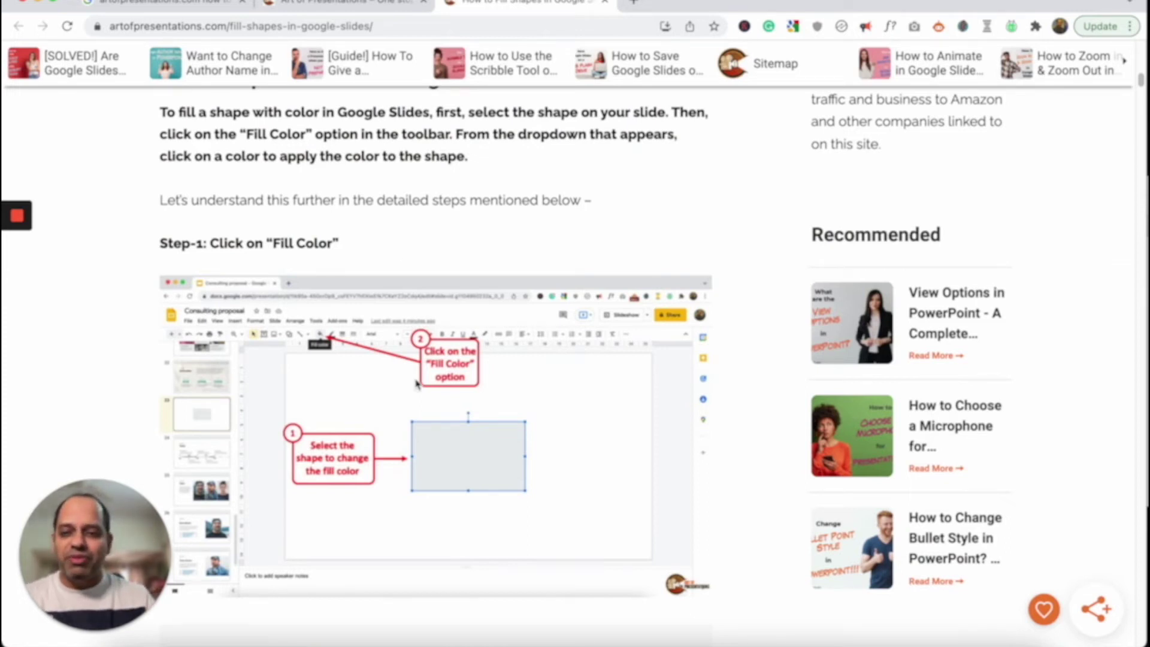
scroll(418, 384, "down", 12)
scroll(417, 384, "down", 5)
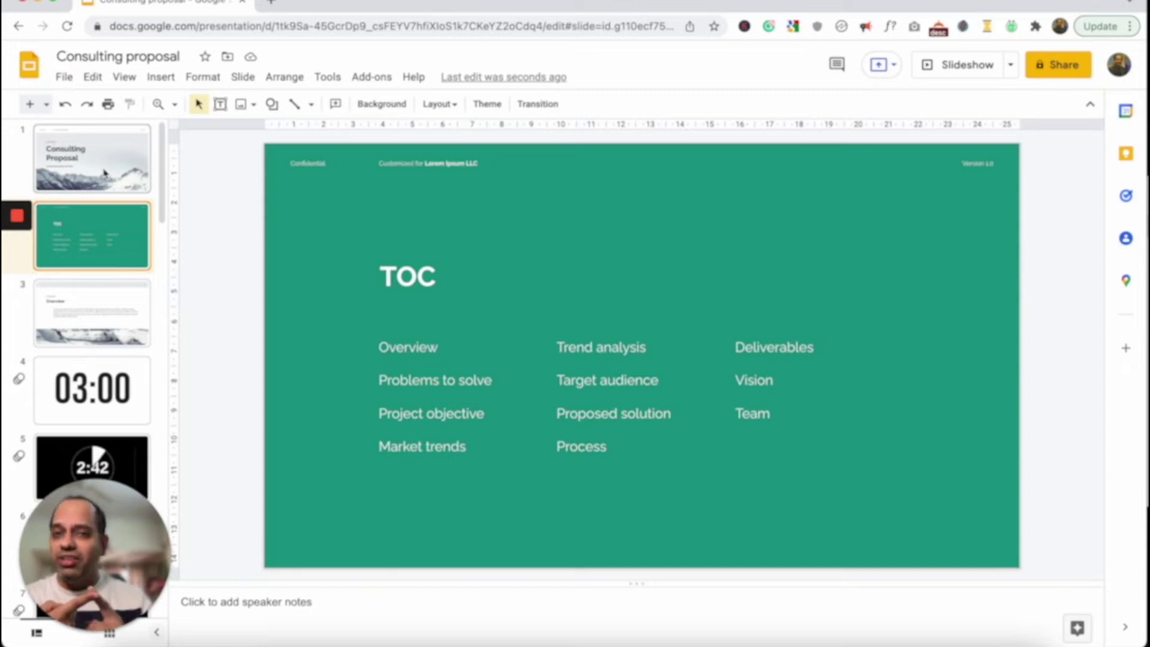
Insert a new slide after the Consulting Proposal title slide and give it the Blank layout
left_click(105, 173)
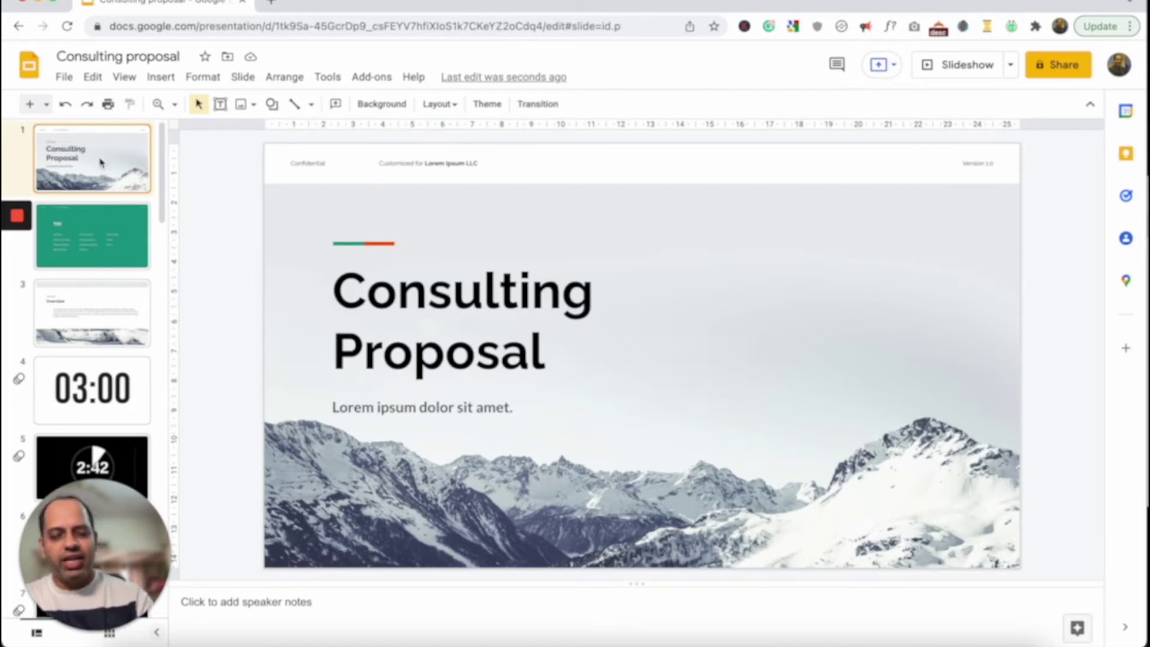
key("ctrl+m")
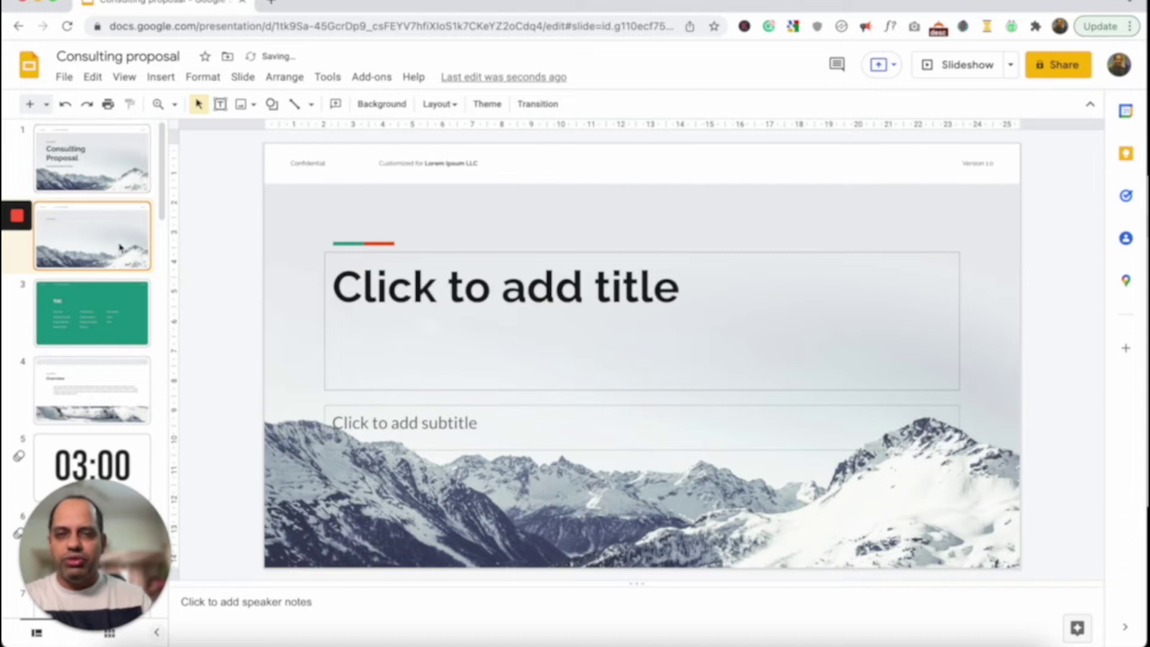
left_click(439, 104)
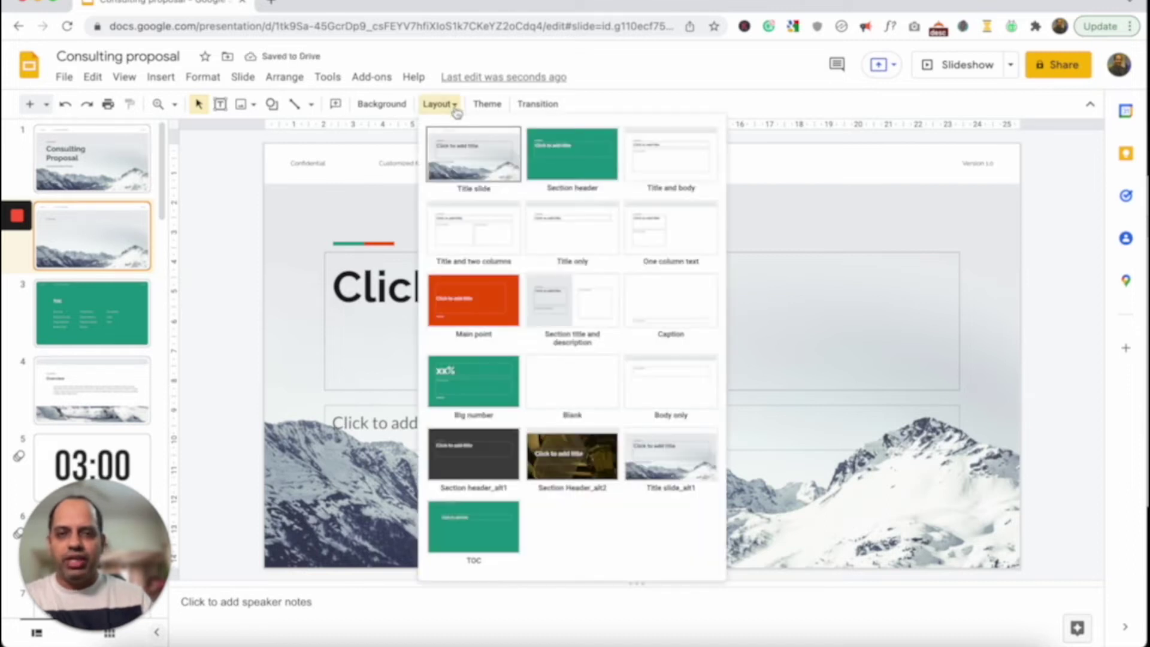
left_click(611, 411)
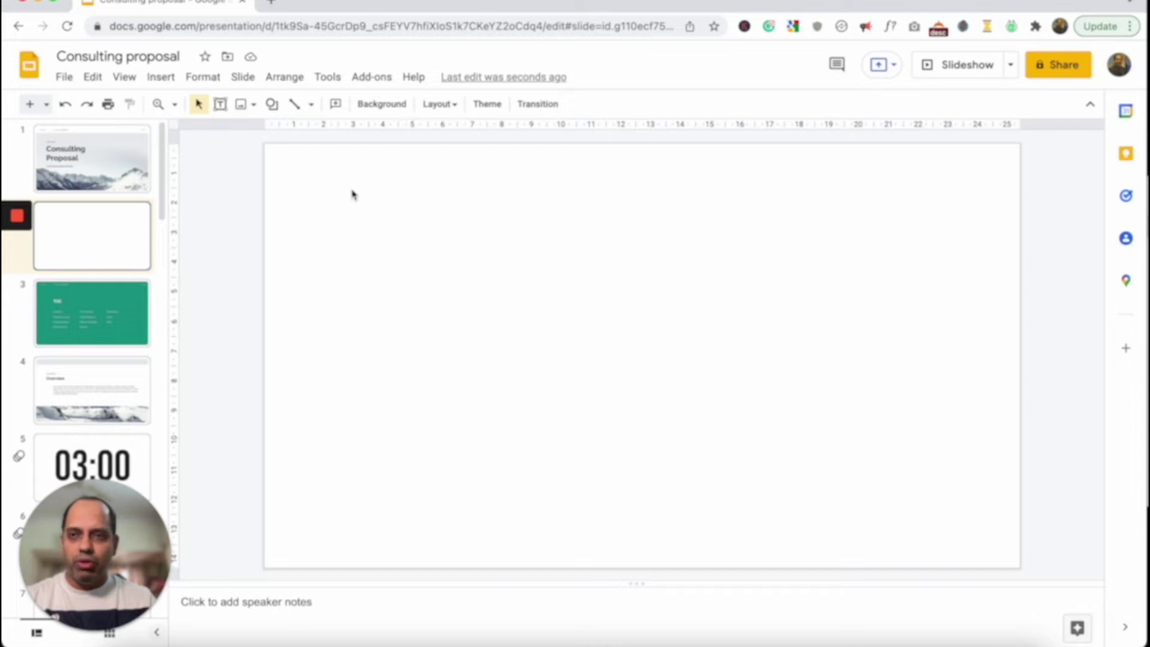
Draw a wide rectangle across the centre of the new blank slide 2
left_click(162, 77)
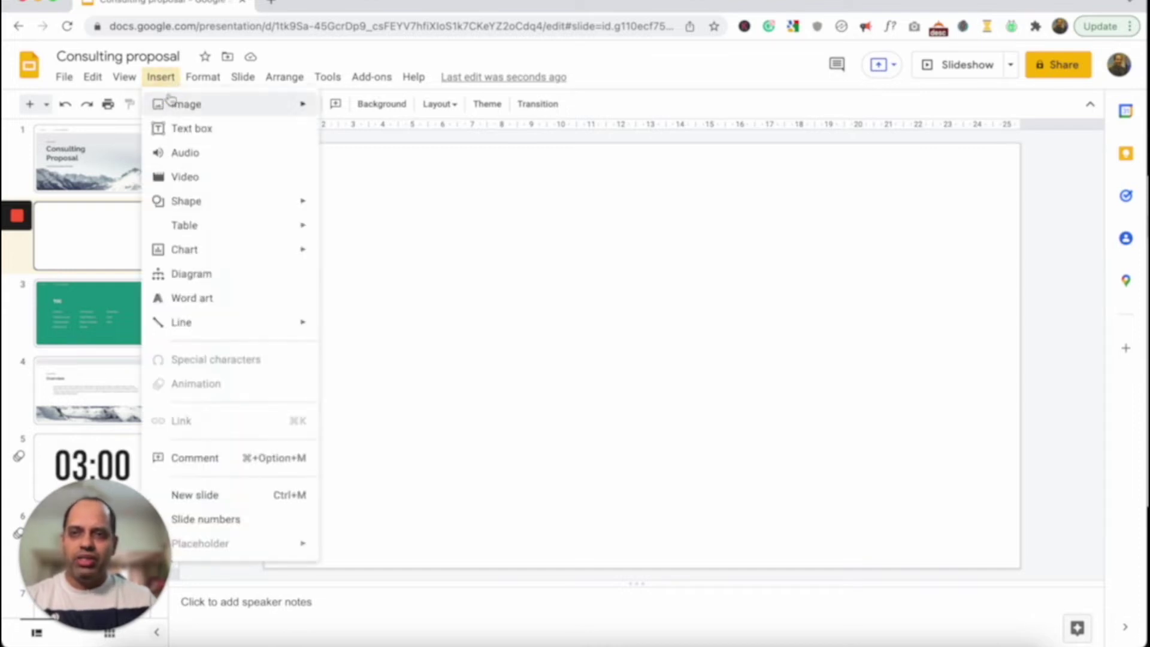
mouse_move(203, 205)
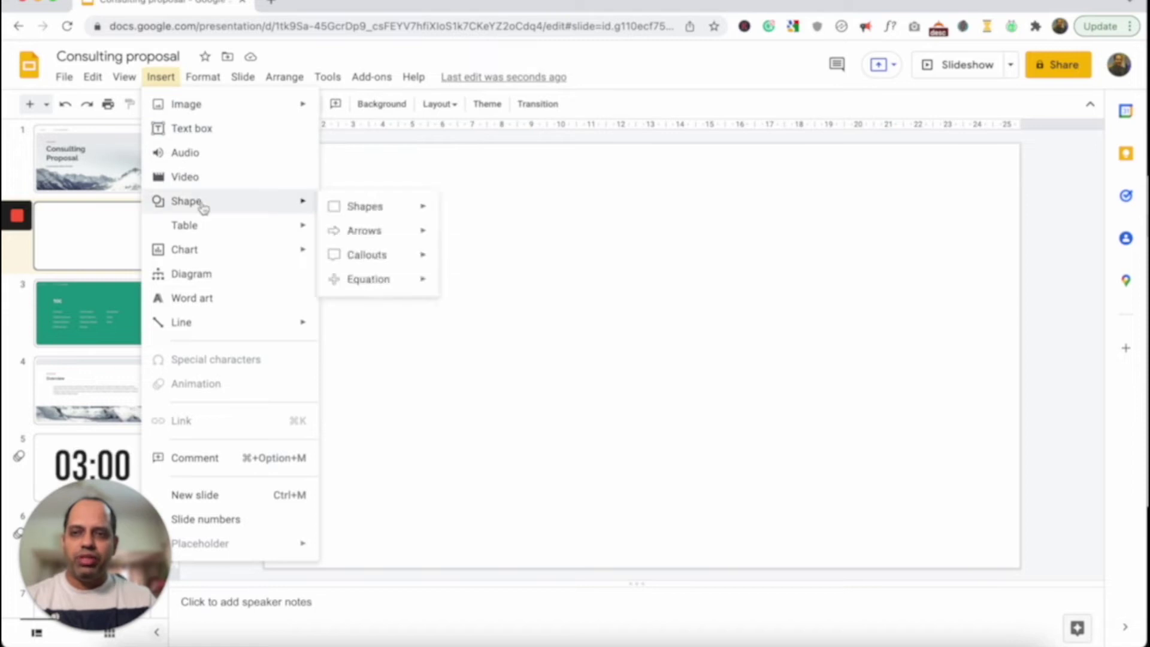
mouse_move(367, 210)
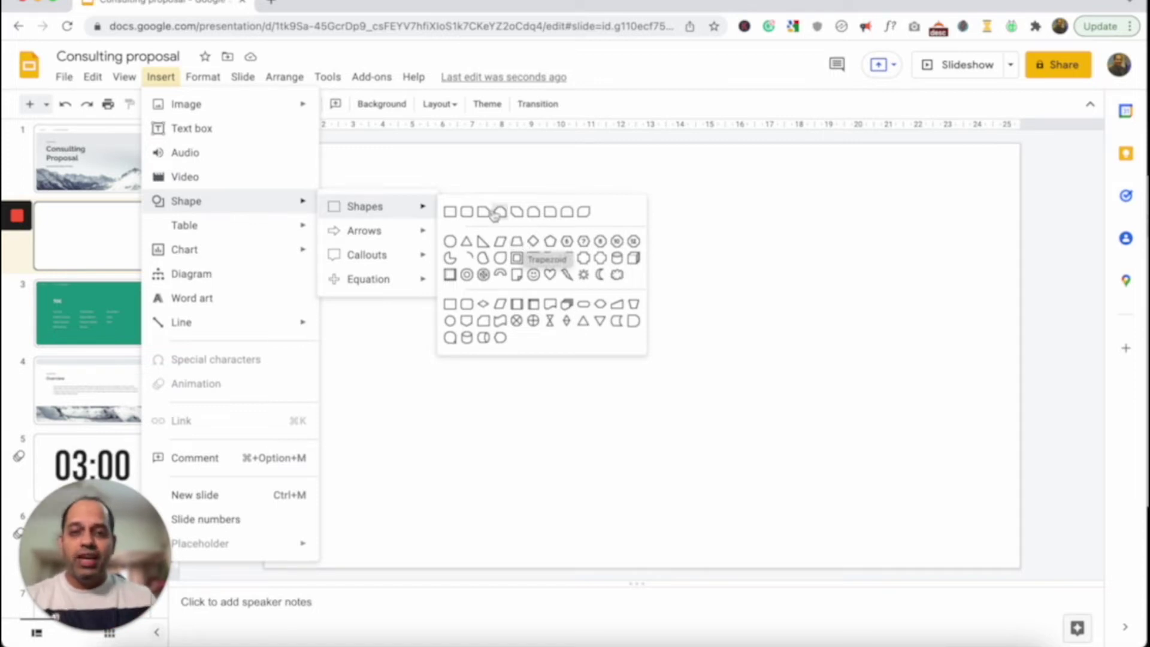
left_click(450, 212)
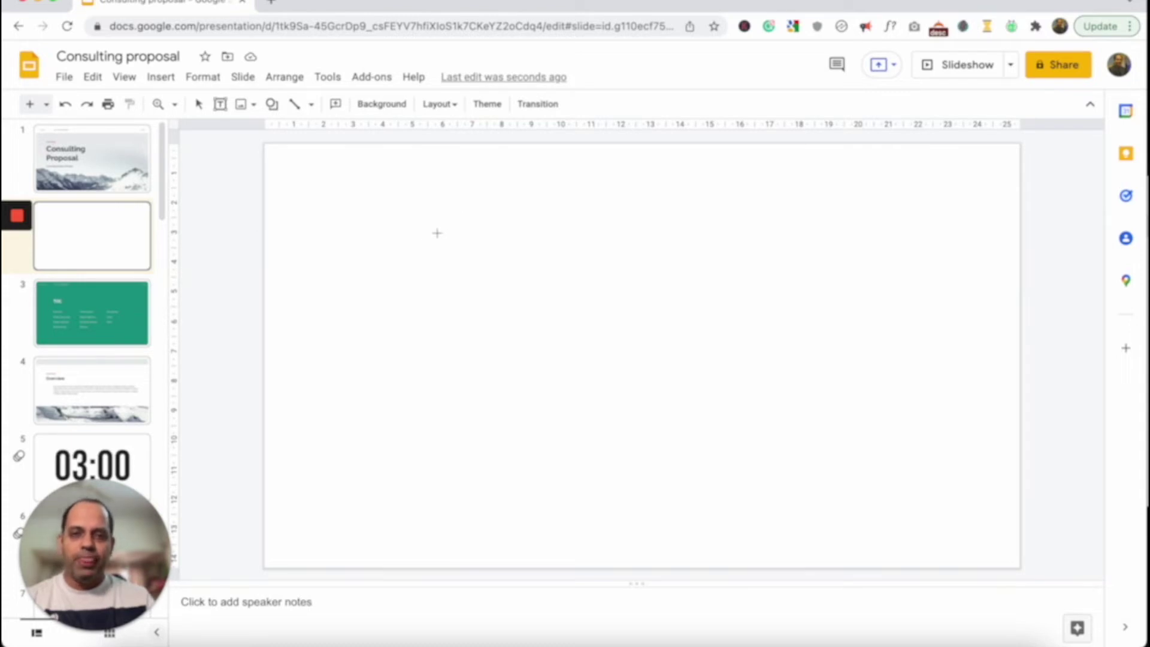
left_click_drag(416, 255, 840, 428)
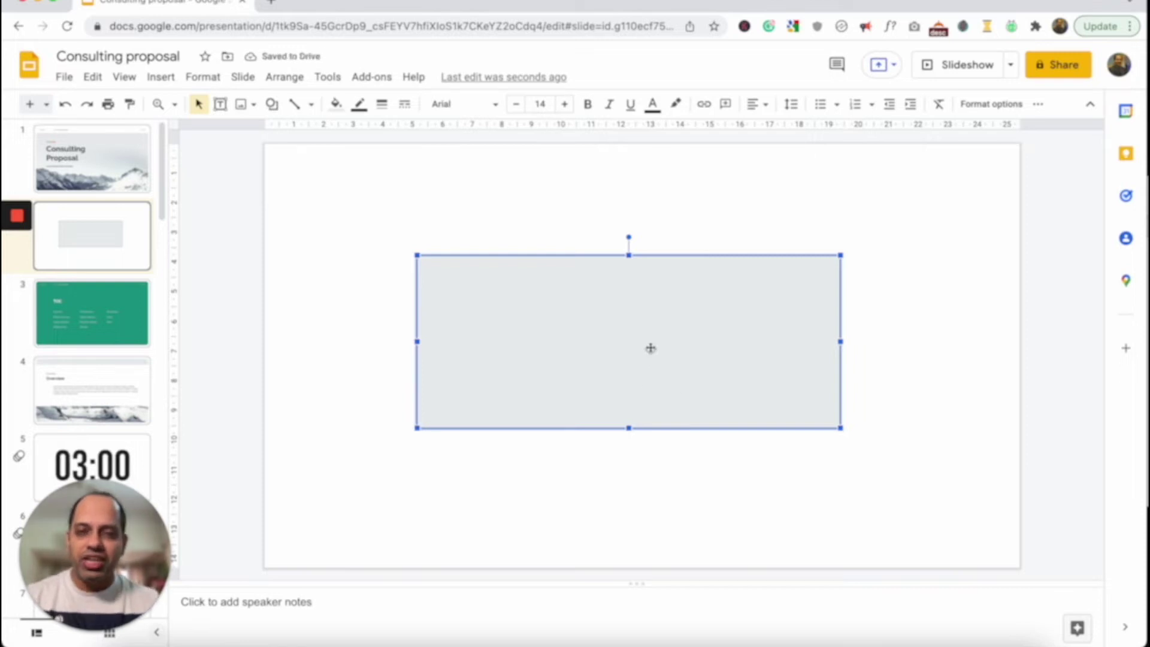
left_click(272, 105)
Select the grey rectangle and fill it with the teal theme colour
mouse_move(282, 132)
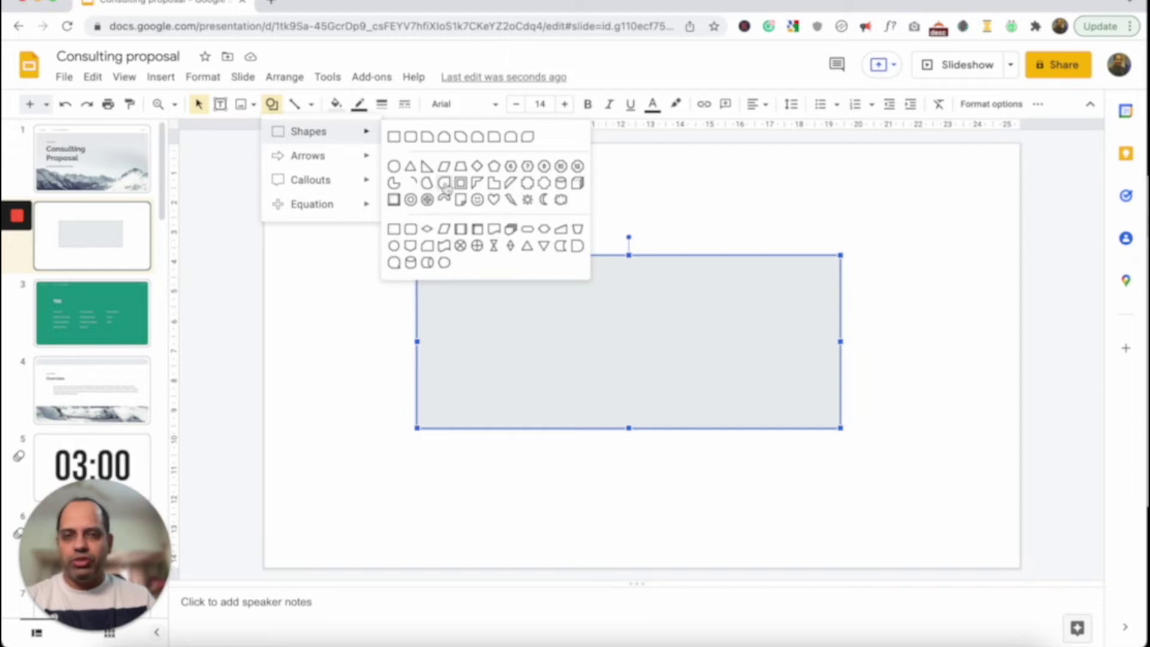
left_click(350, 356)
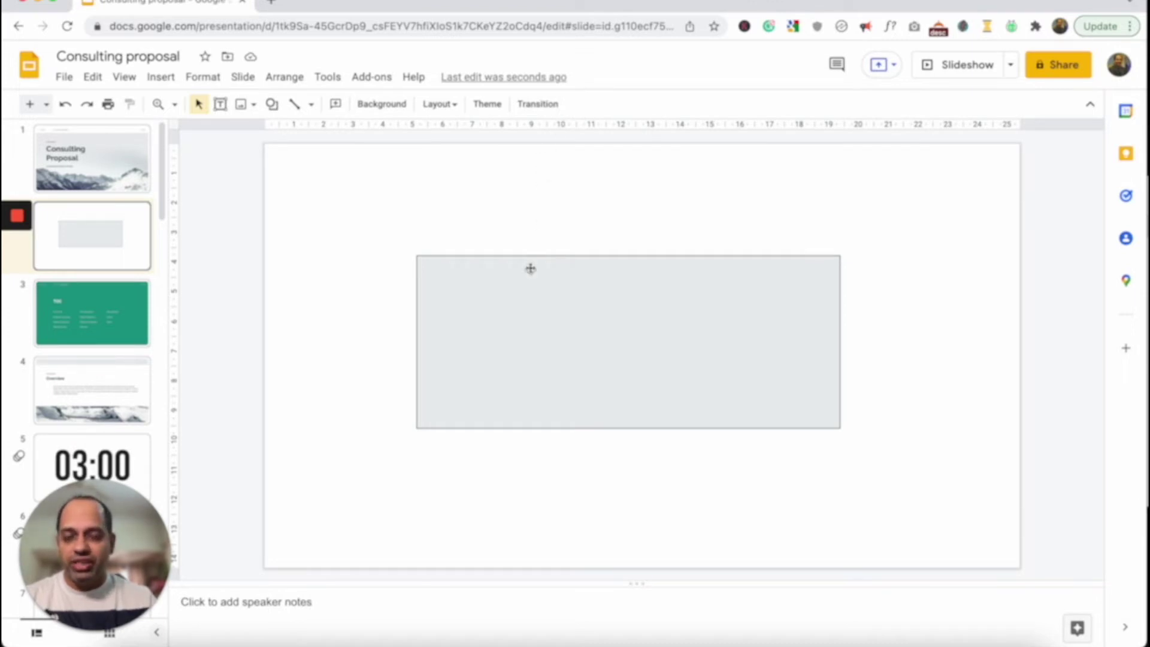
left_click(570, 272)
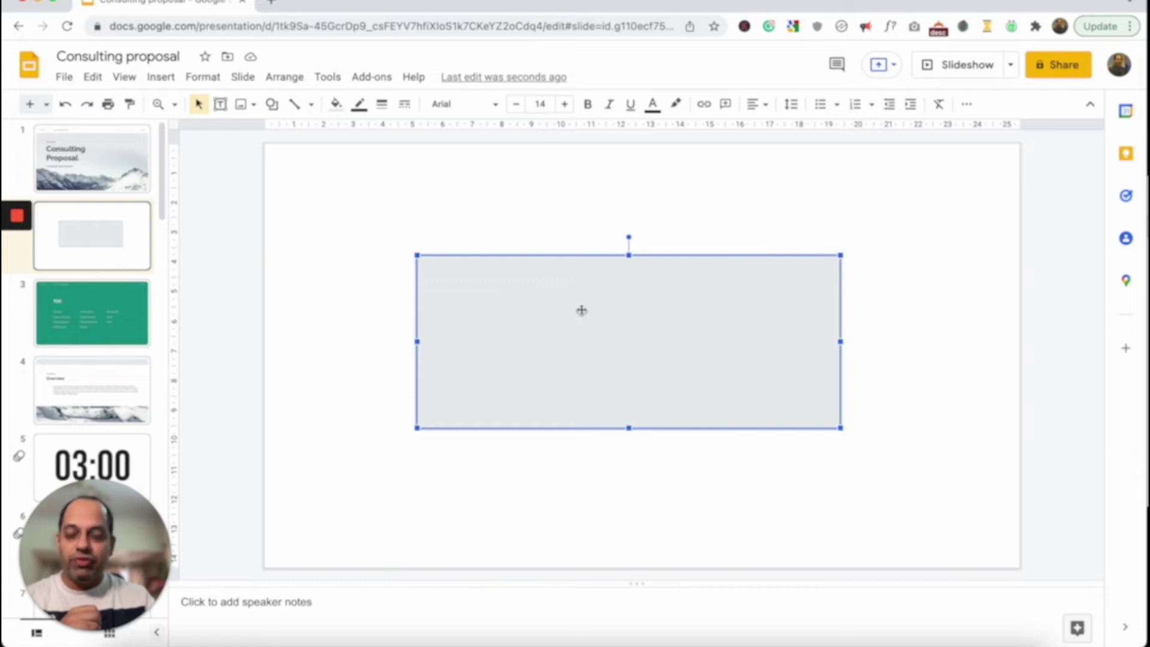
left_click(336, 105)
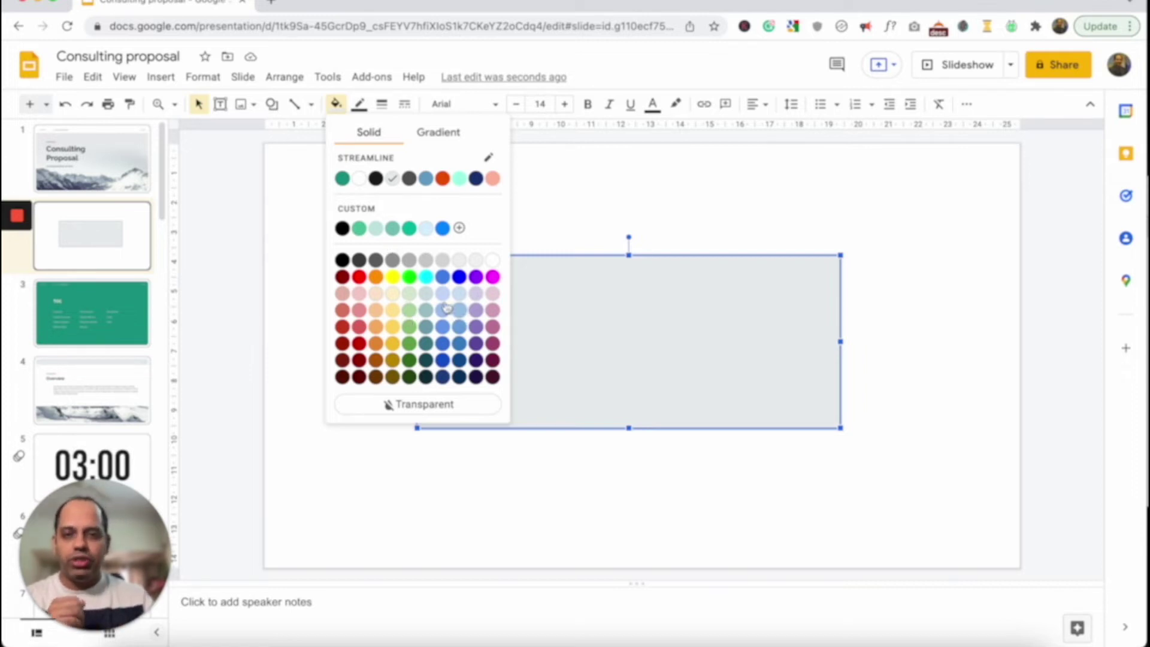
left_click(342, 178)
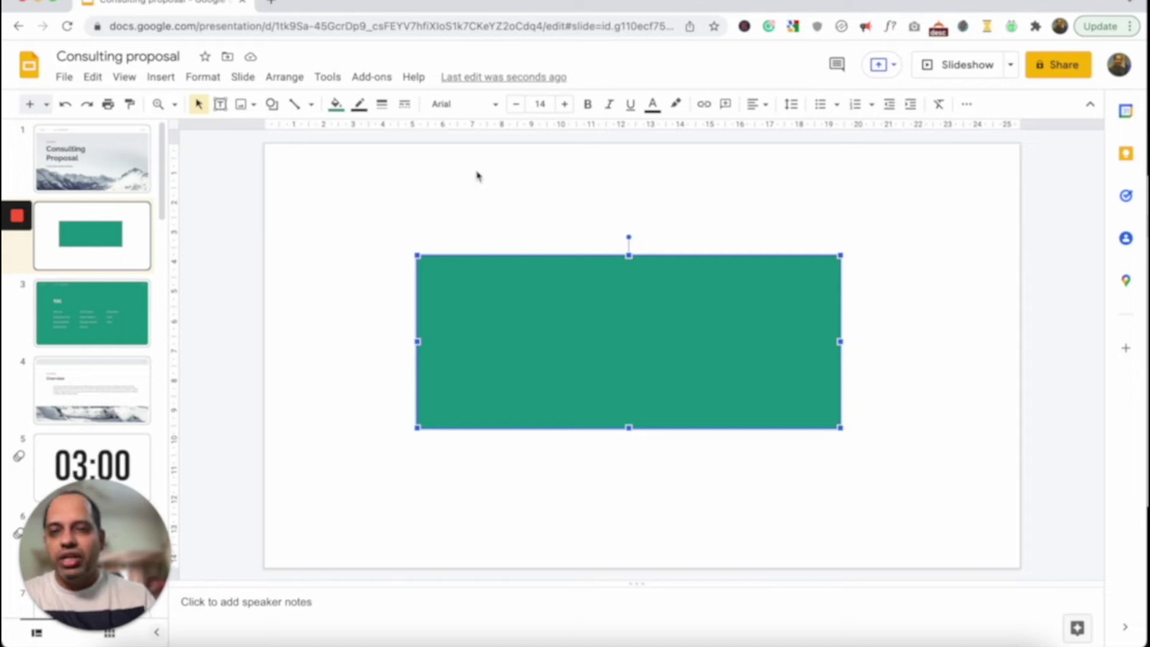
Replace the rectangle's solid fill with the first green preset gradient
left_click(336, 106)
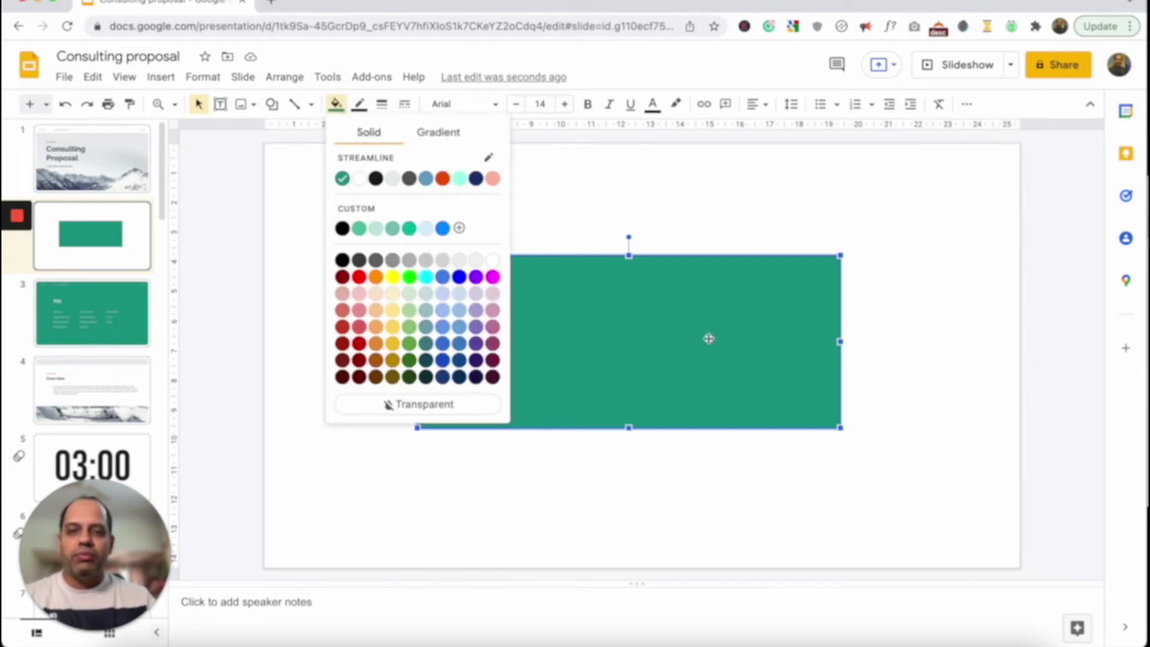
left_click(440, 134)
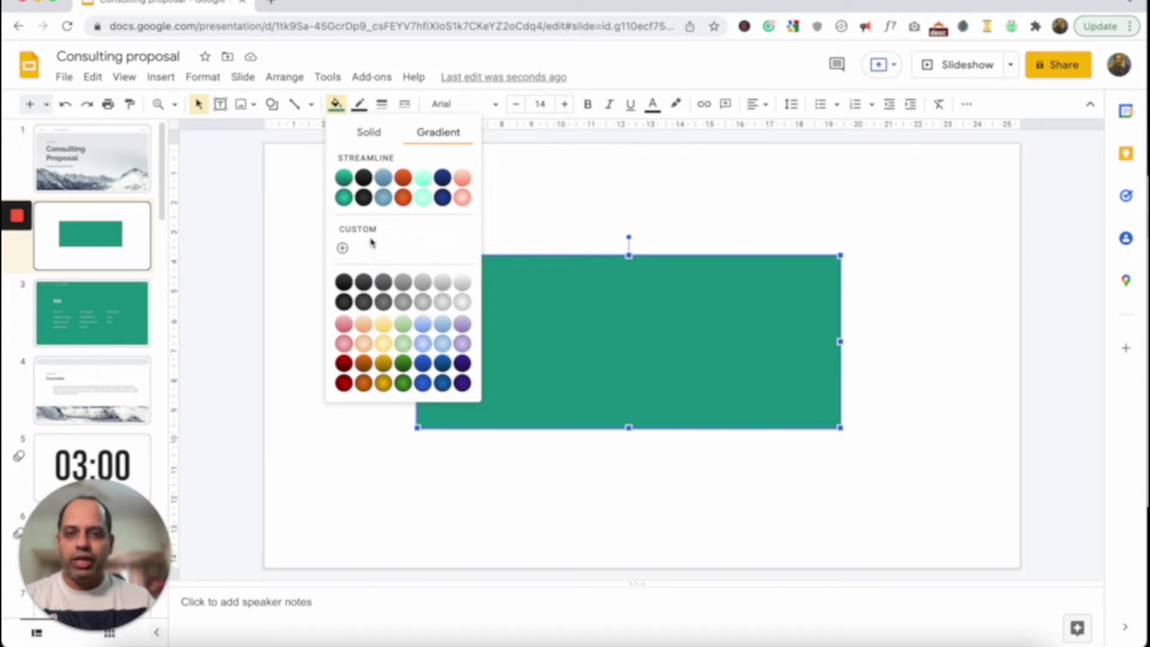
left_click(344, 179)
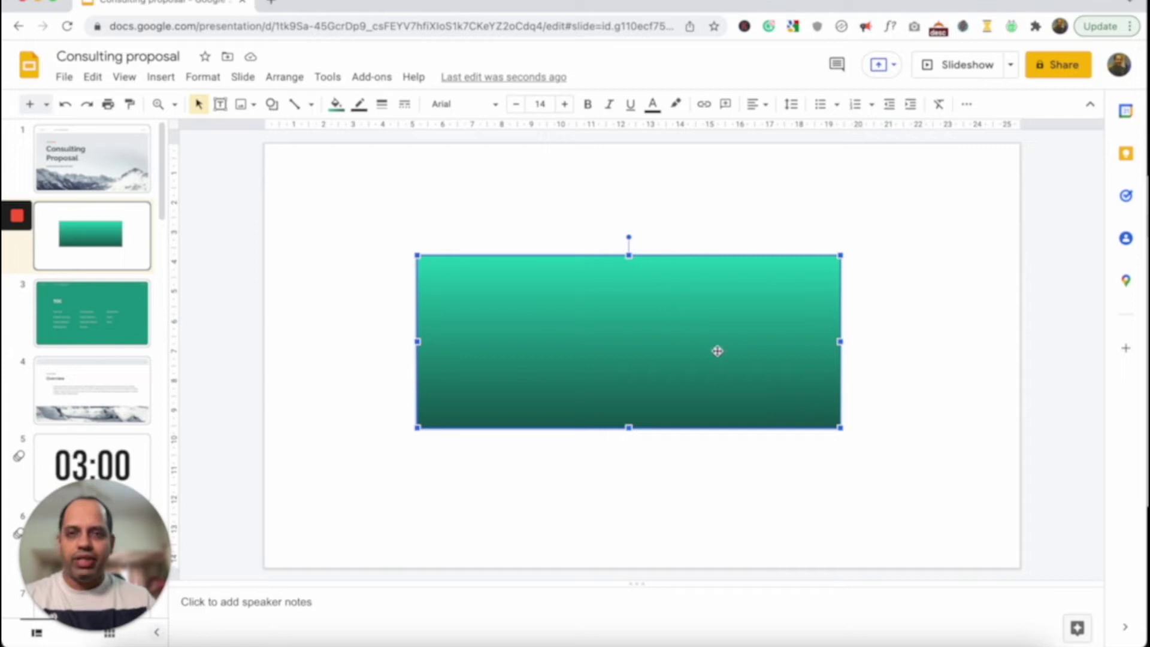
Start a custom solid fill colour for the rectangle from the Solid swatches
left_click(334, 106)
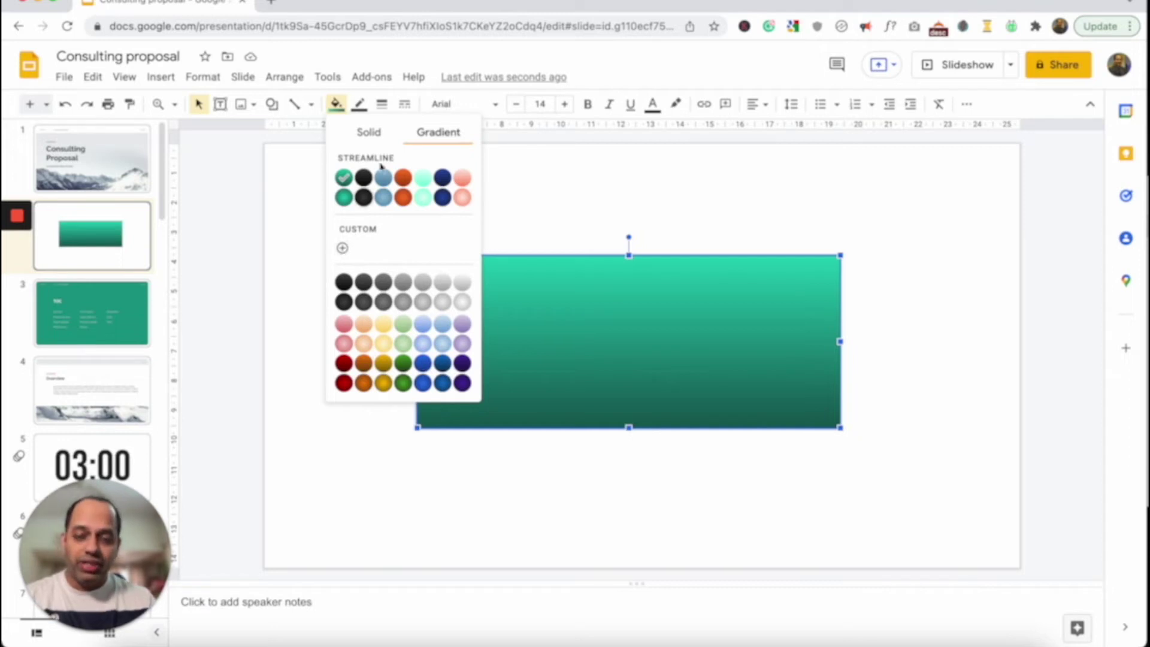
left_click(377, 141)
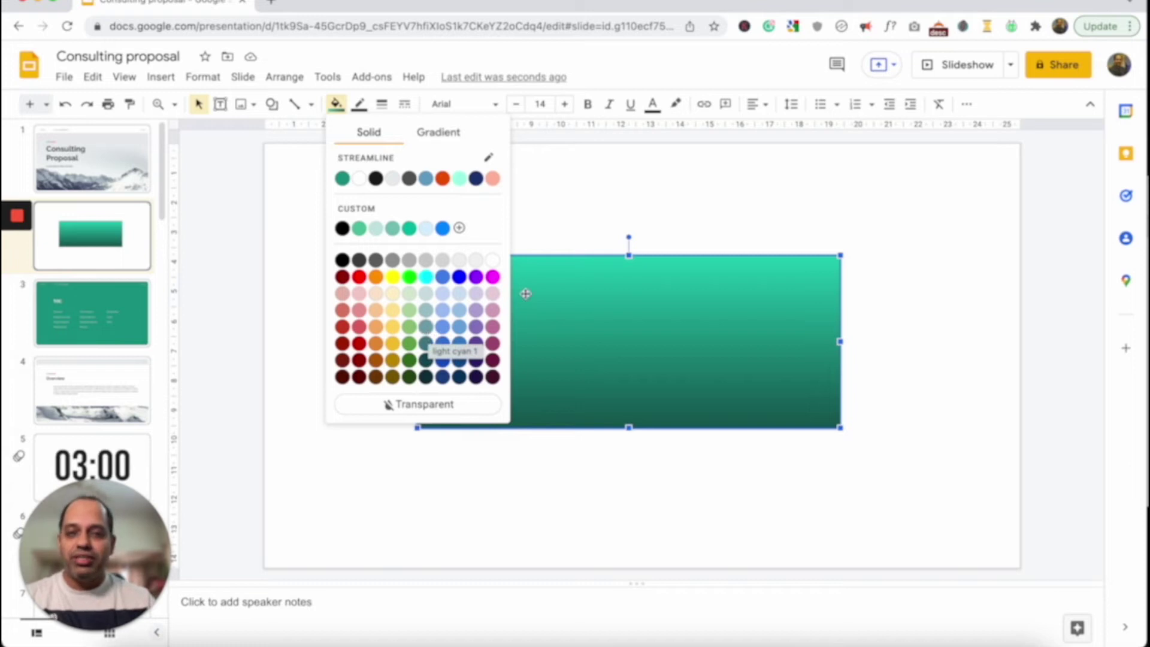
left_click(459, 229)
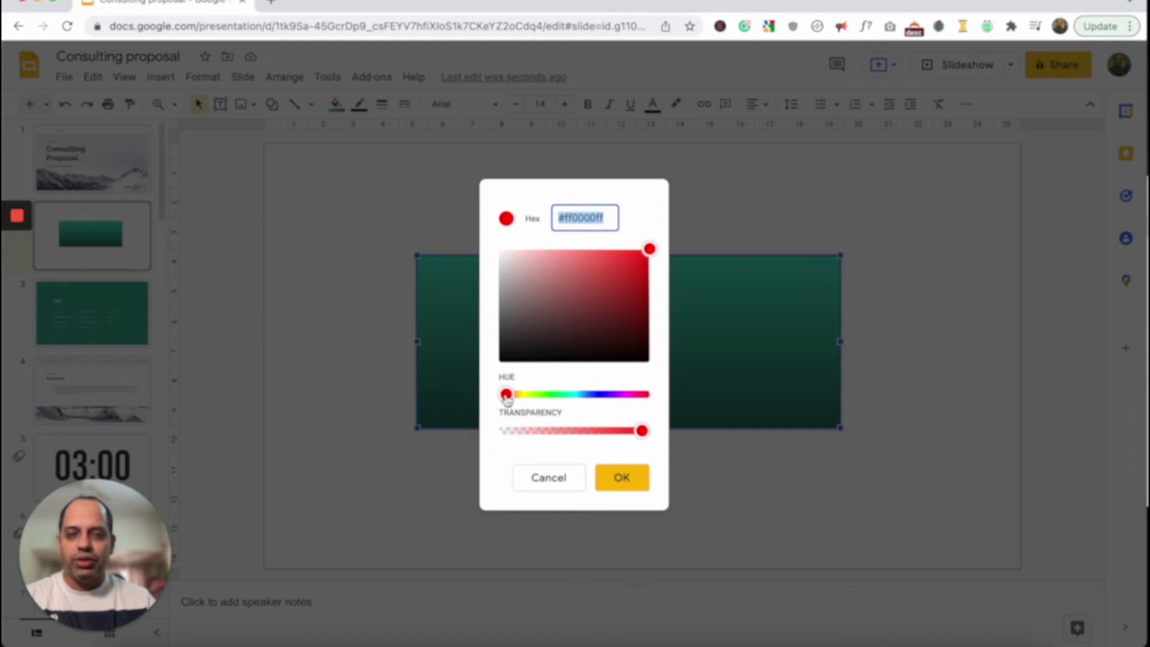
Fill the rectangle with custom blue #1d91da at full opacity
left_click_drag(506, 396, 584, 407)
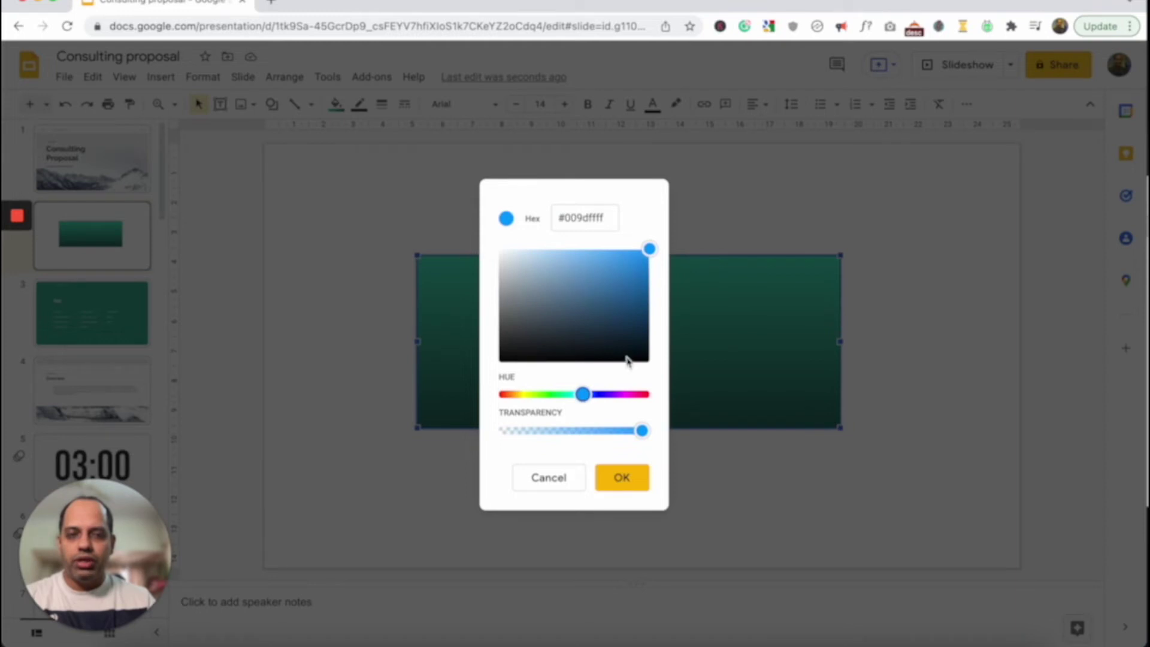
left_click_drag(649, 249, 629, 264)
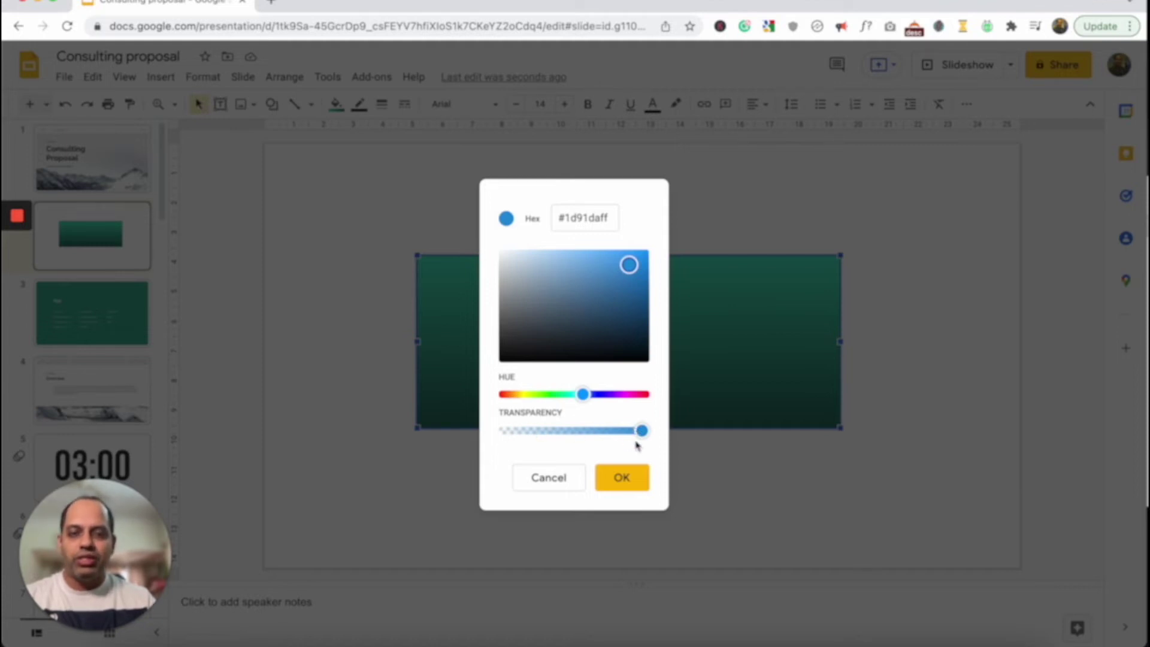
left_click_drag(642, 440, 564, 437)
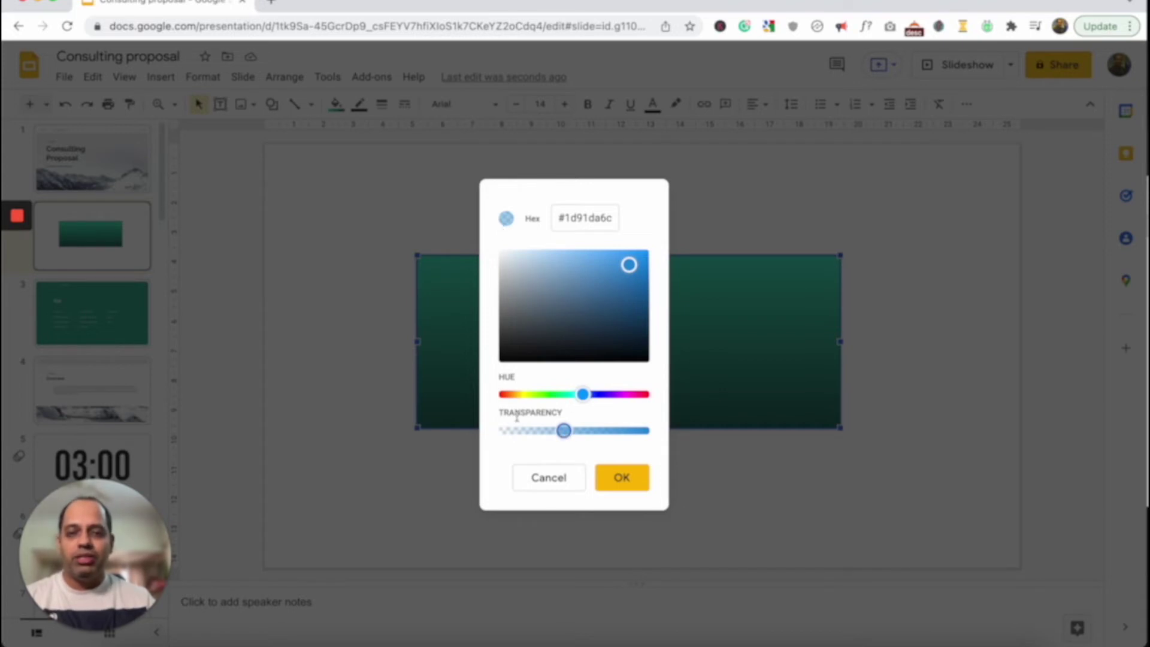
left_click_drag(564, 434, 646, 436)
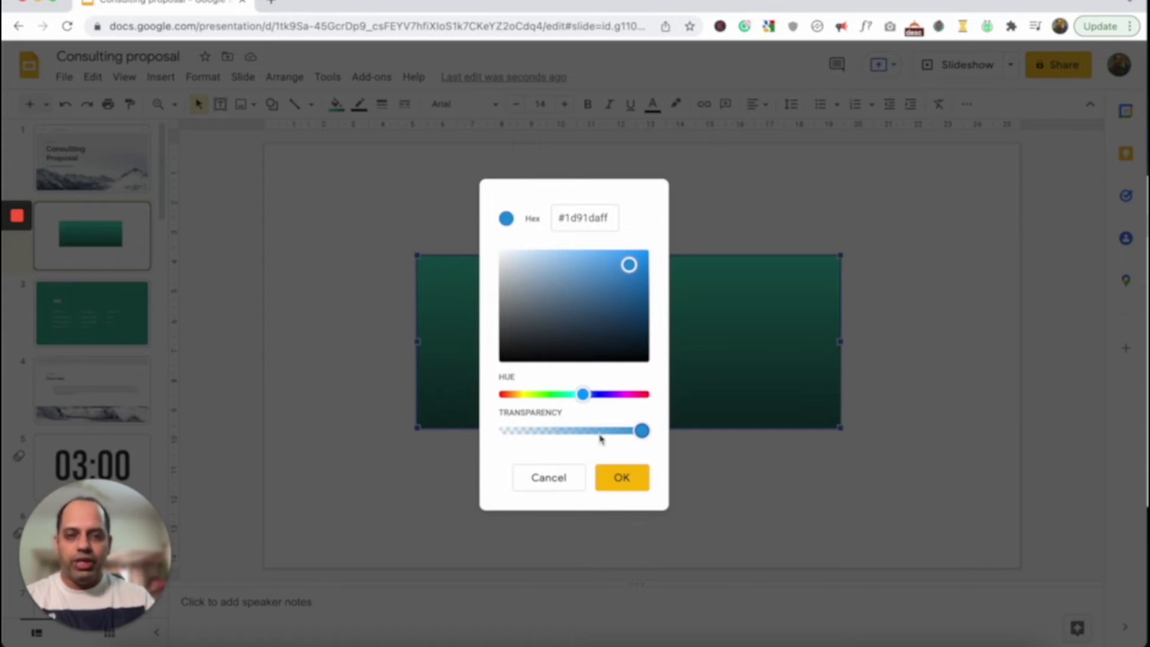
left_click(612, 479)
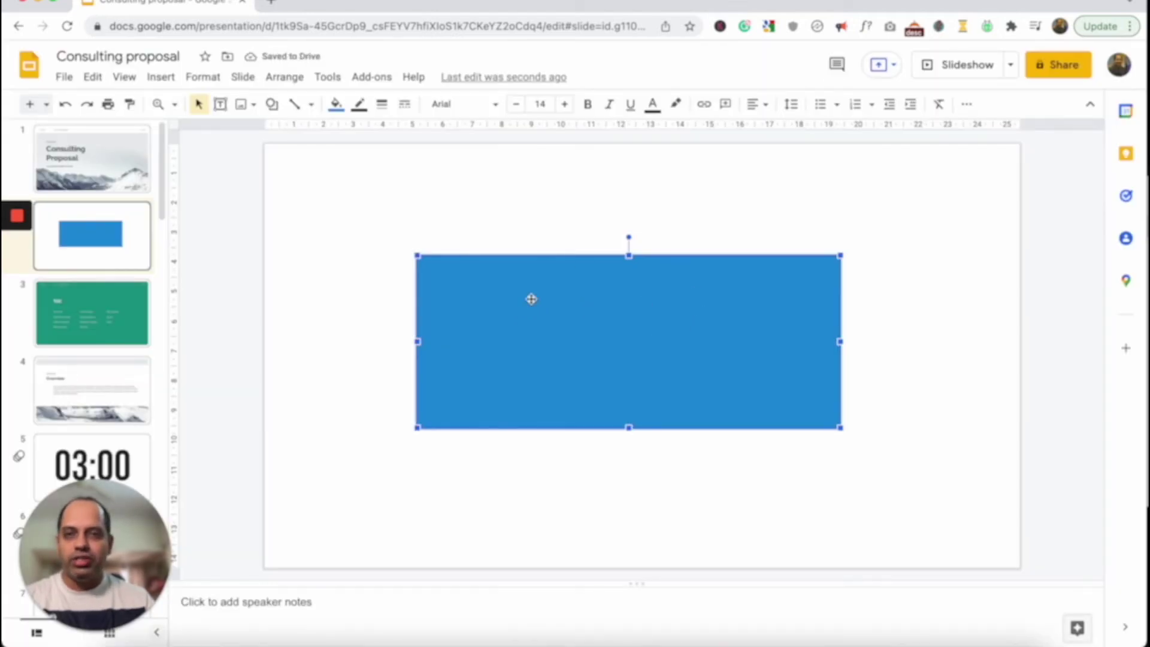
left_click(336, 104)
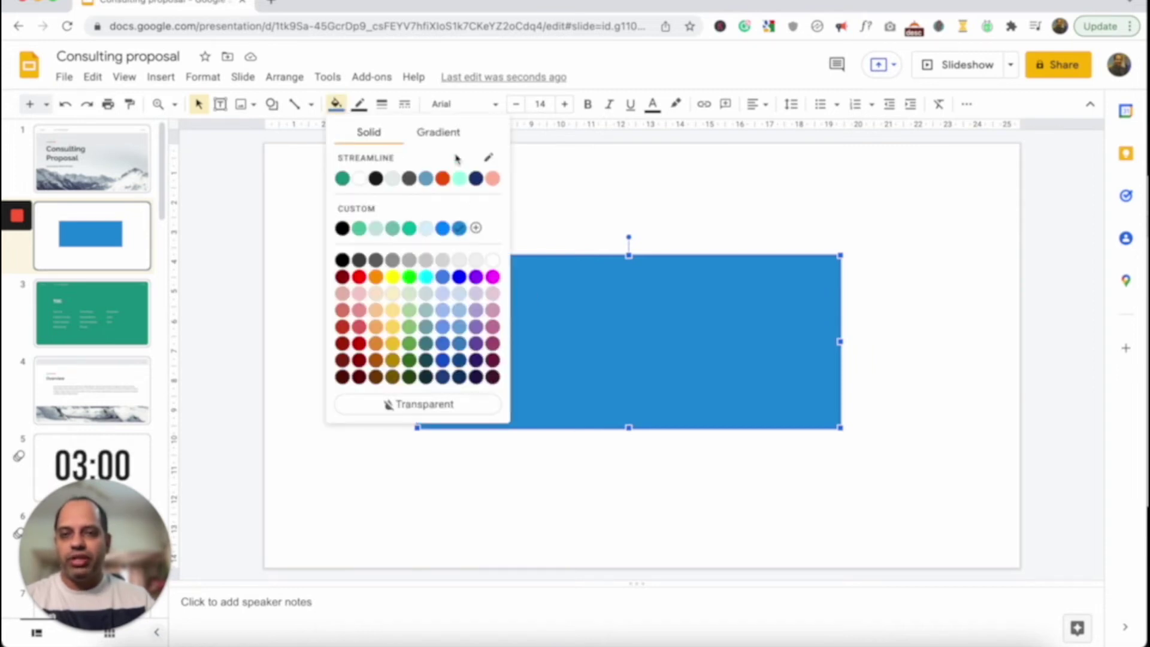
Open the Custom Gradient settings and review the gradient types, keeping Linear
left_click(444, 132)
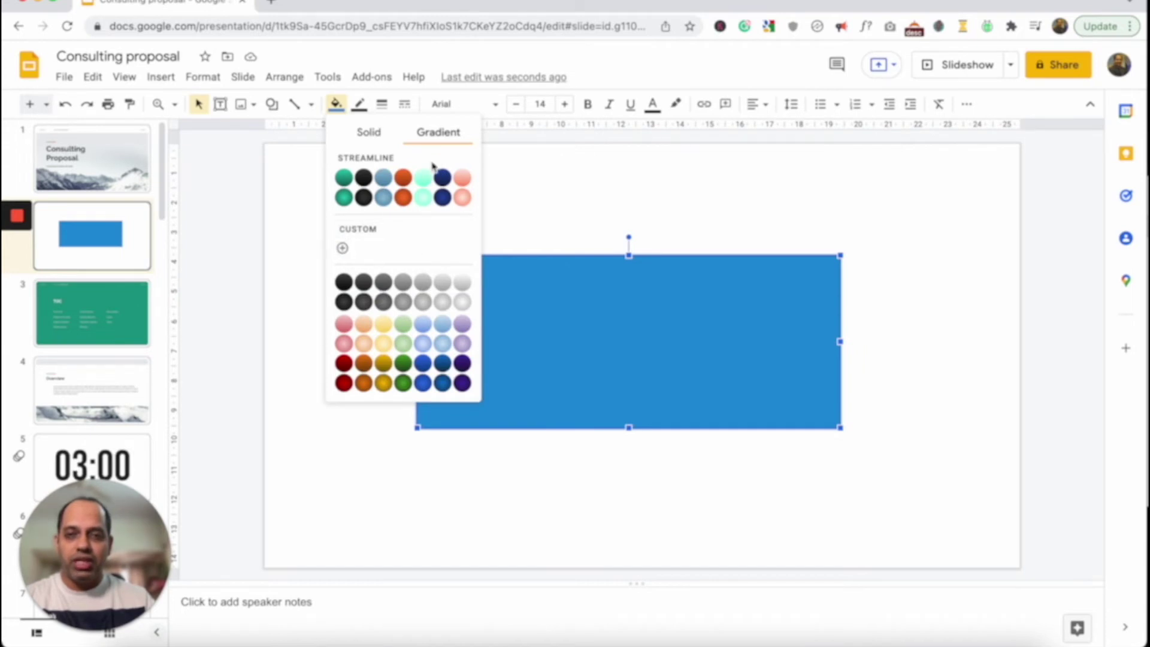
left_click(342, 247)
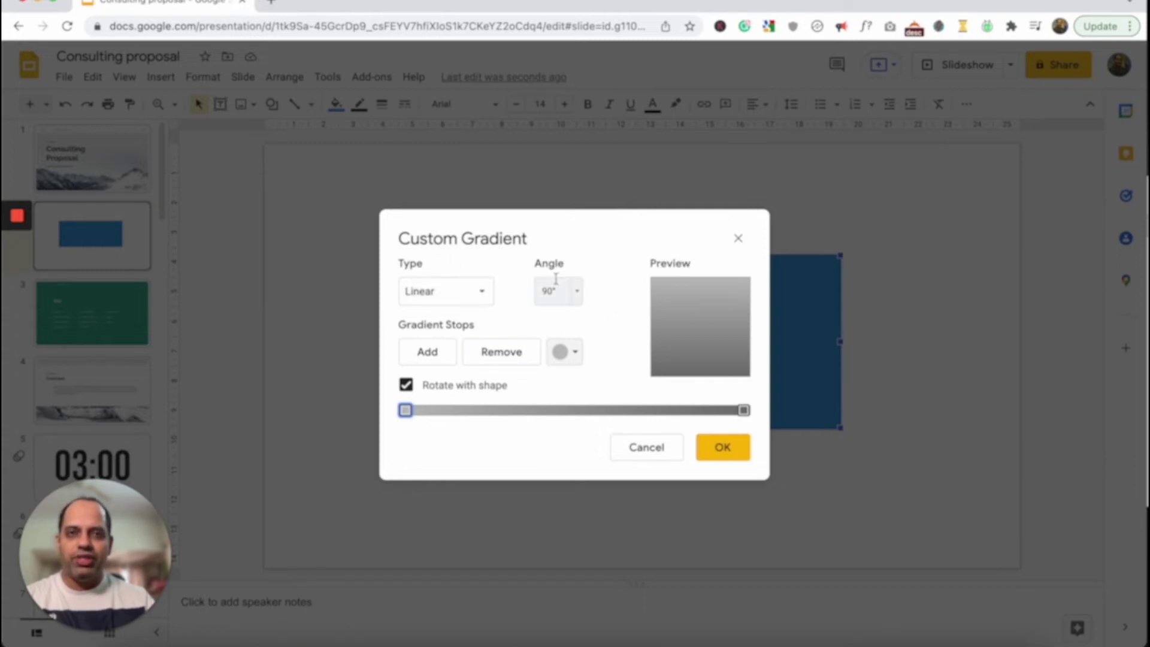
left_click(479, 295)
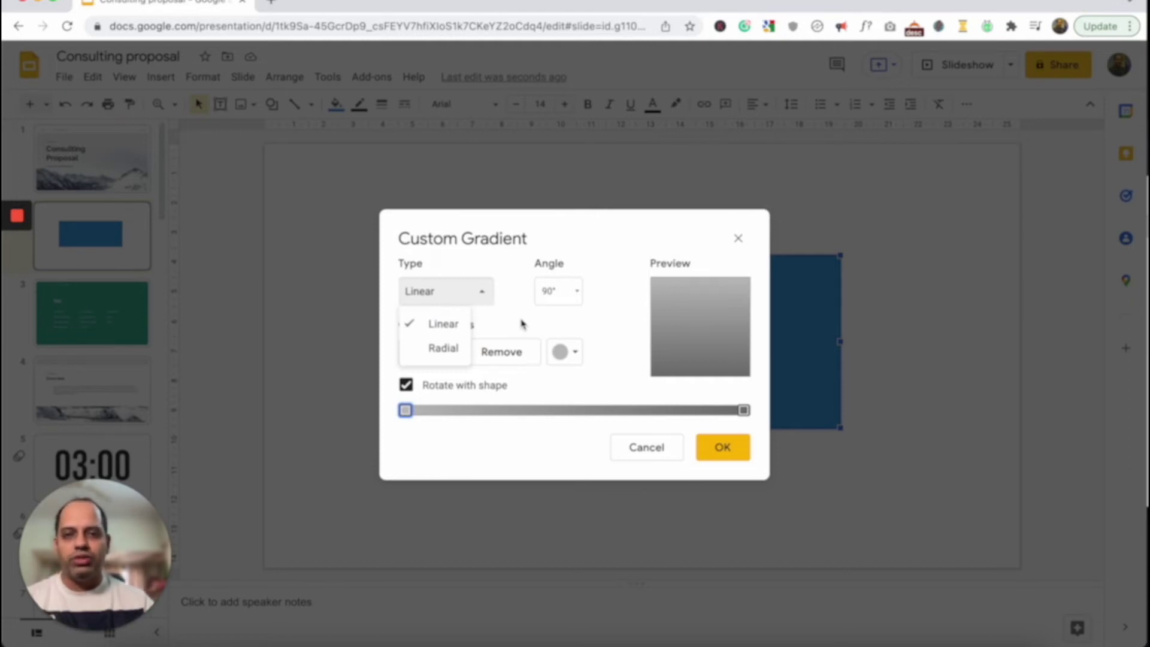
left_click(479, 291)
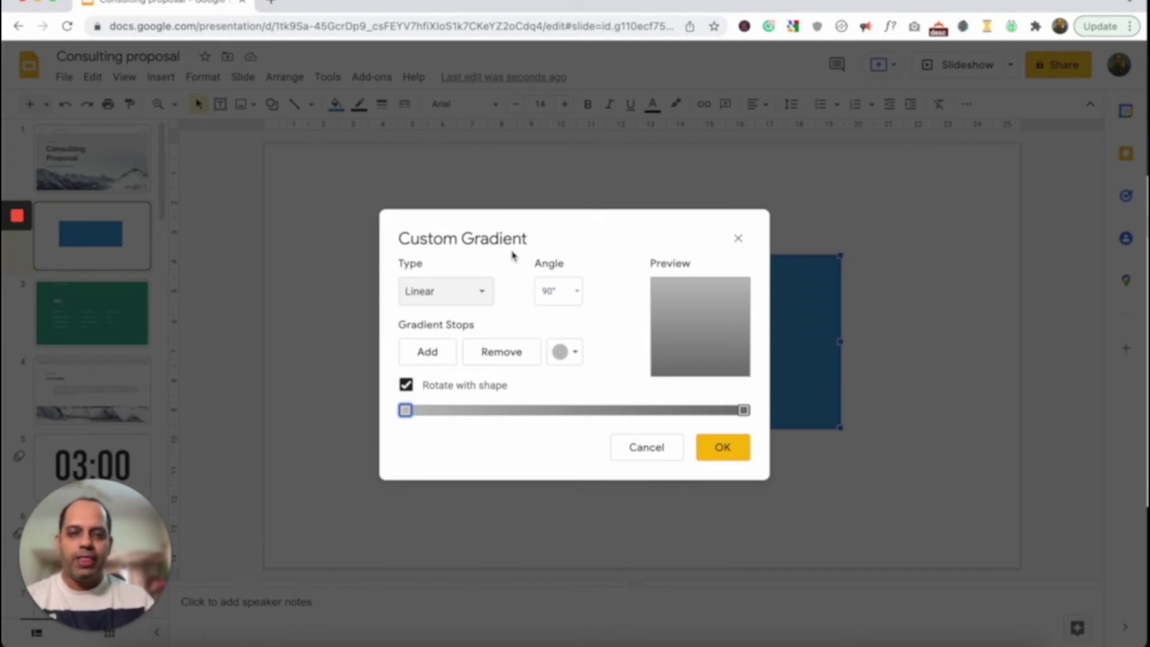
Inspect the colour choices for the left and right gradient stops, then dismiss the settings unchanged
left_click(573, 355)
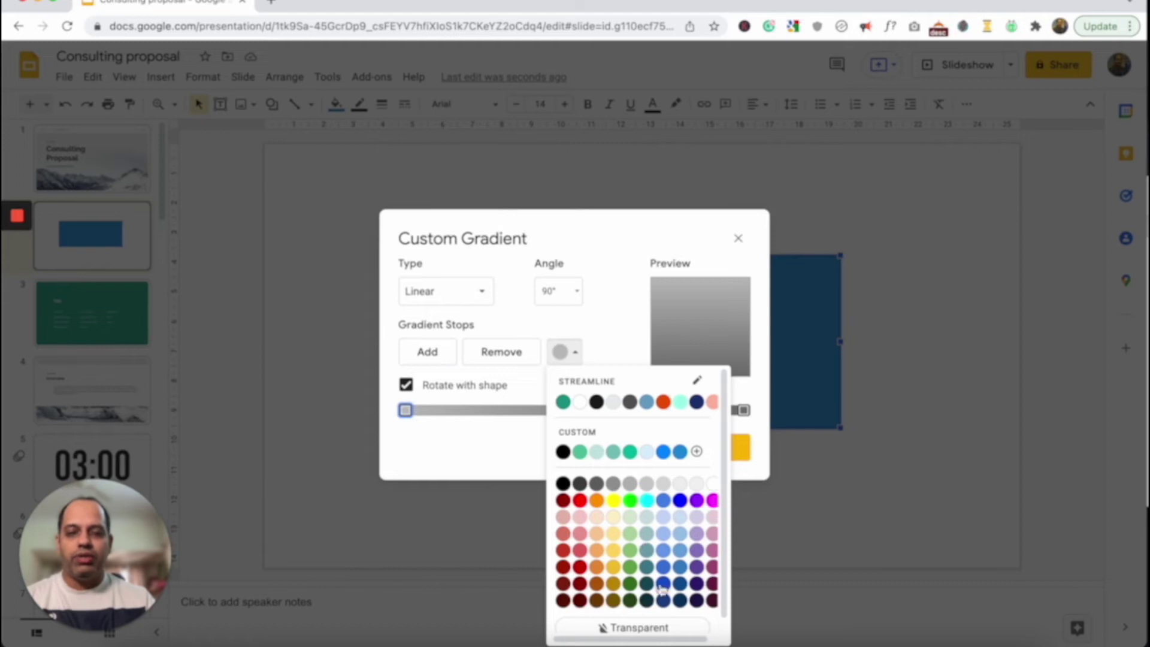
left_click(604, 331)
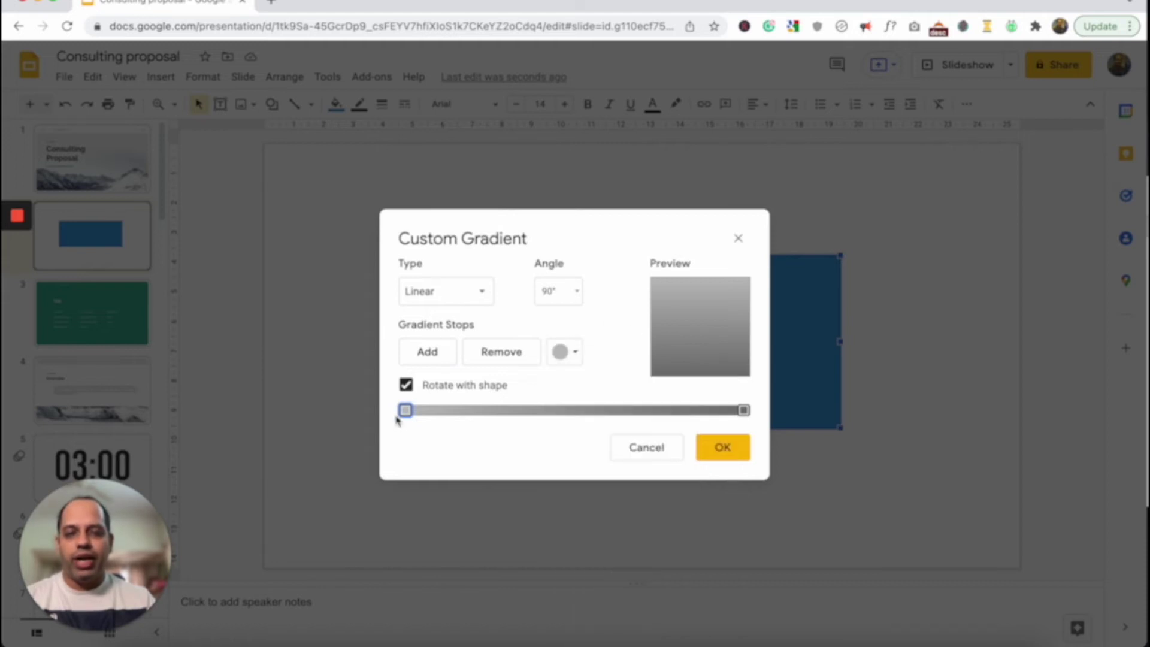
left_click(744, 411)
left_click(573, 353)
left_click(623, 342)
left_click(407, 410)
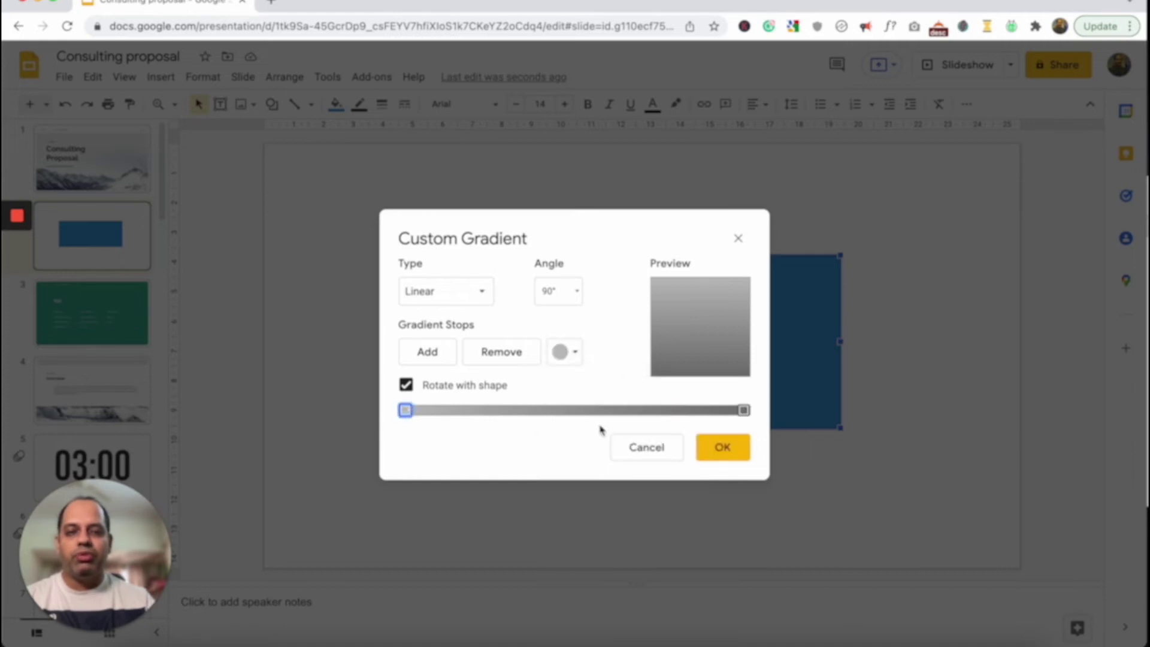
left_click(565, 353)
left_click(616, 340)
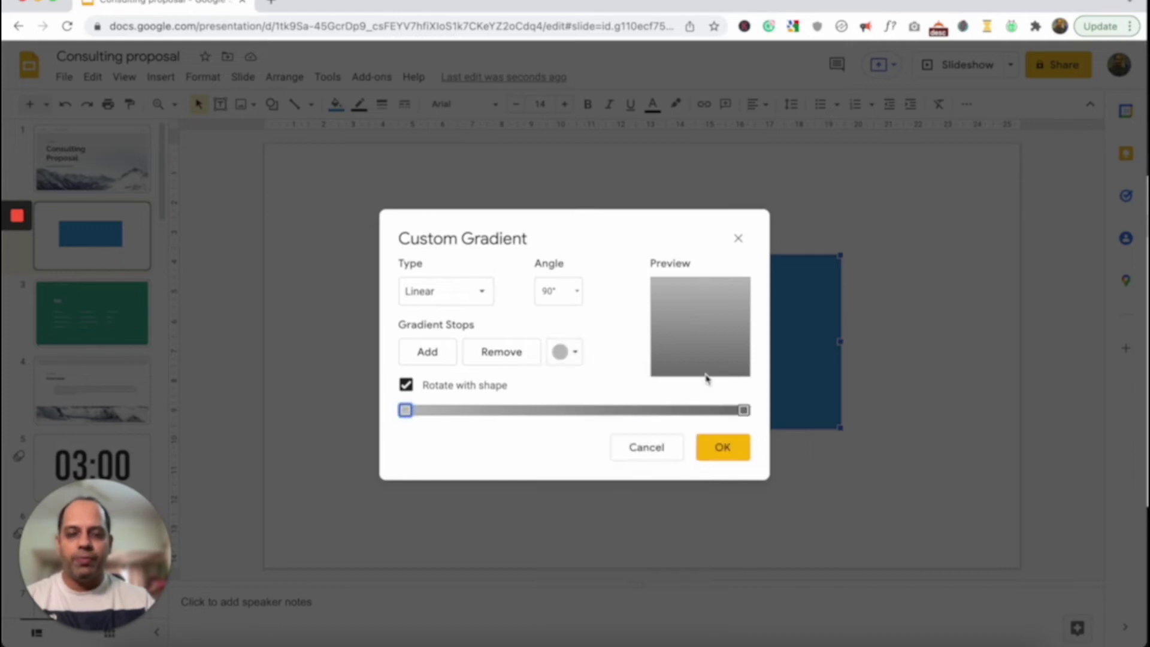
left_click(646, 448)
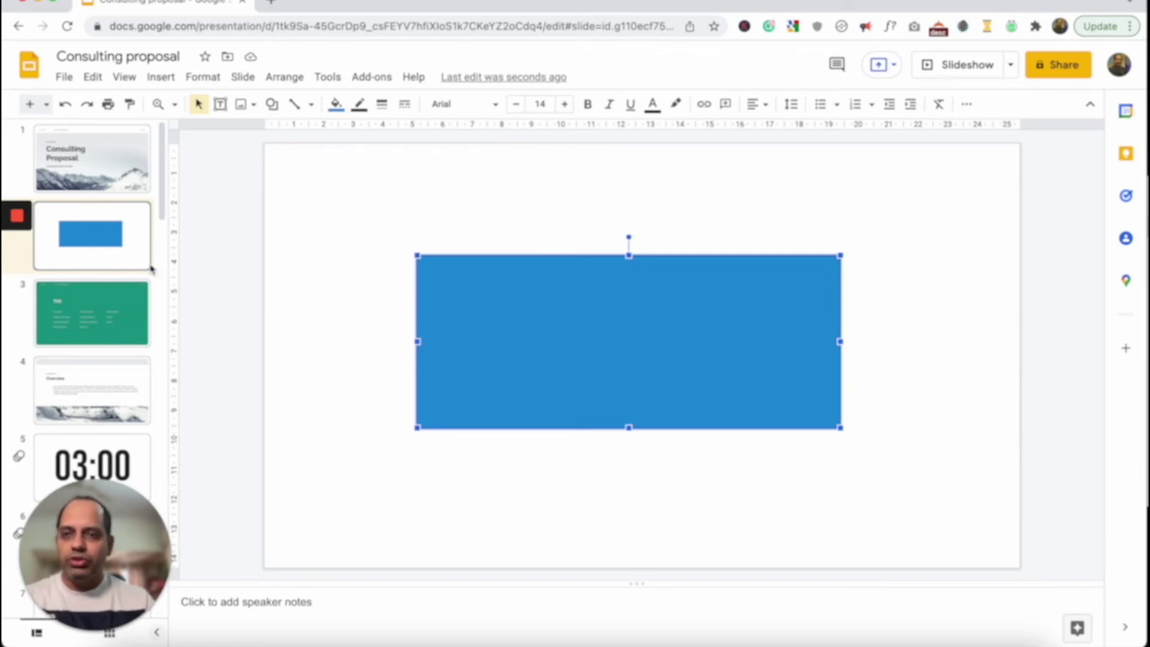
Insert a new blank slide after slide 2
left_click(126, 266)
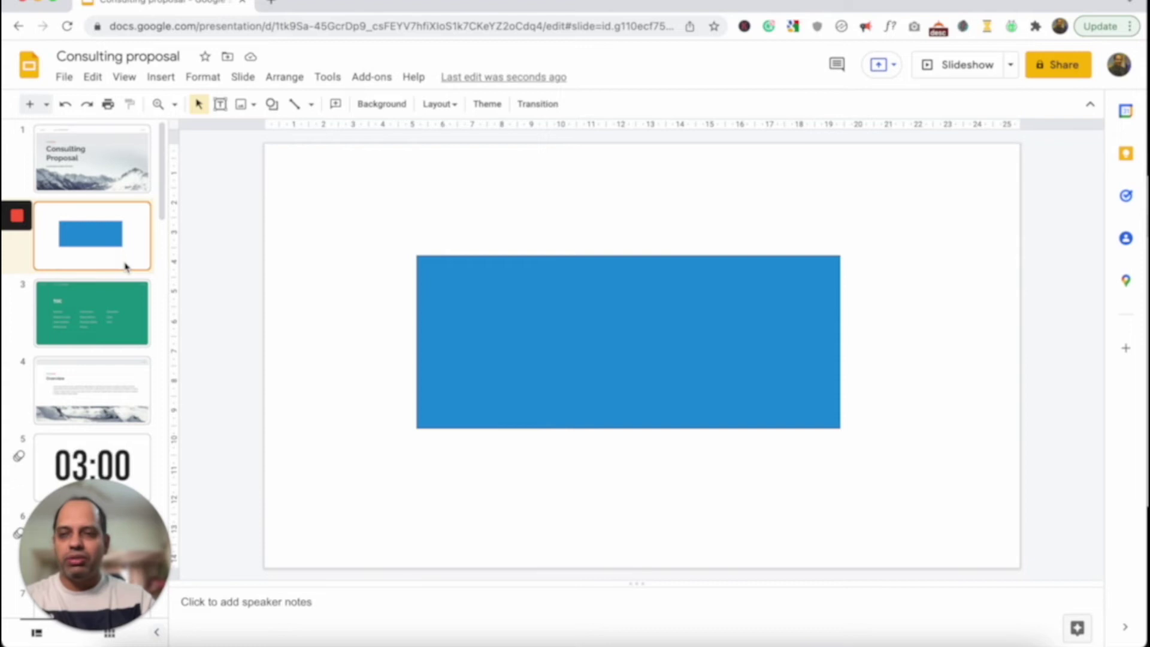
key("Return")
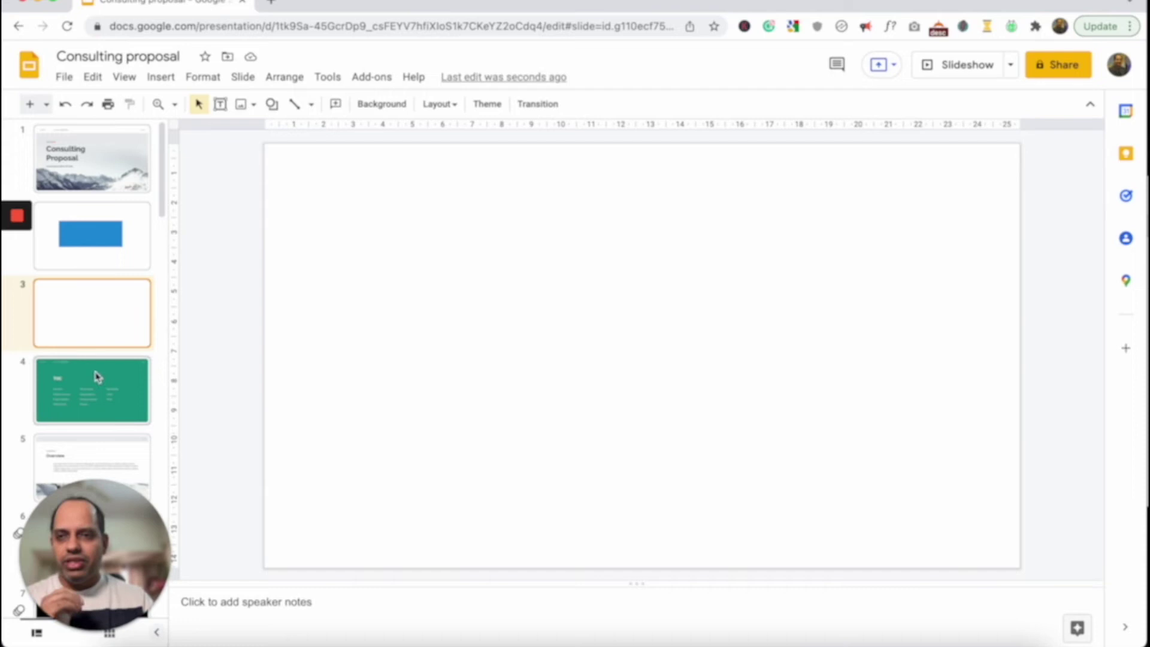
Go down the filmstrip via slide 28 to slide 29, the CEO profile with the circular portrait
scroll(114, 402, "down", 15)
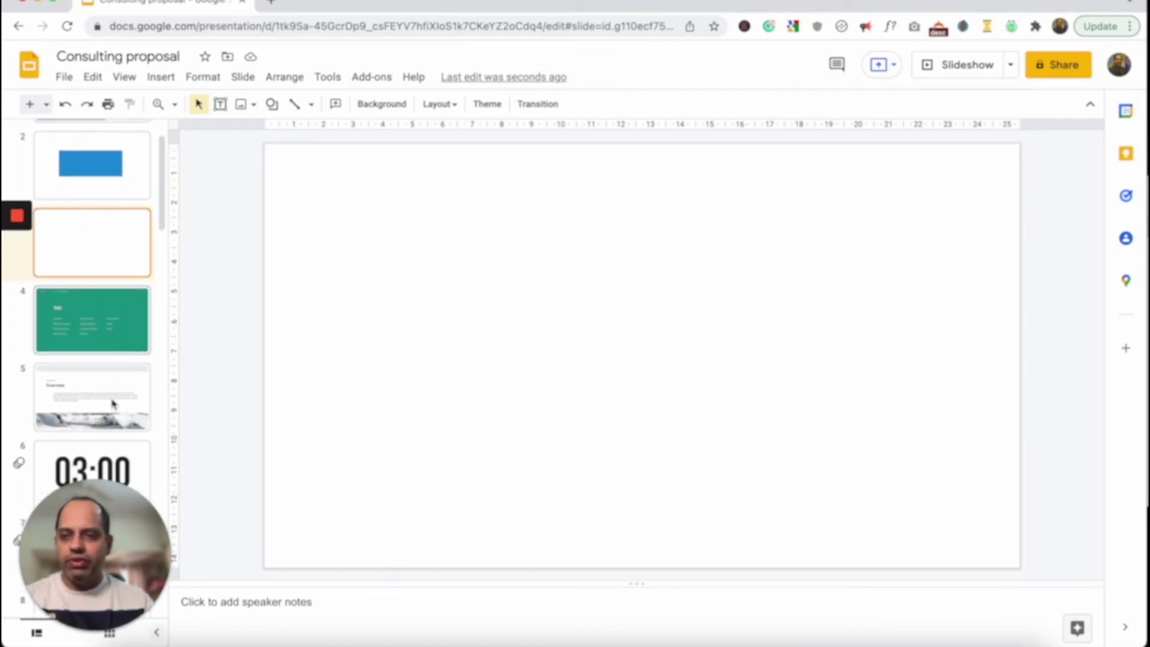
scroll(112, 402, "down", 4)
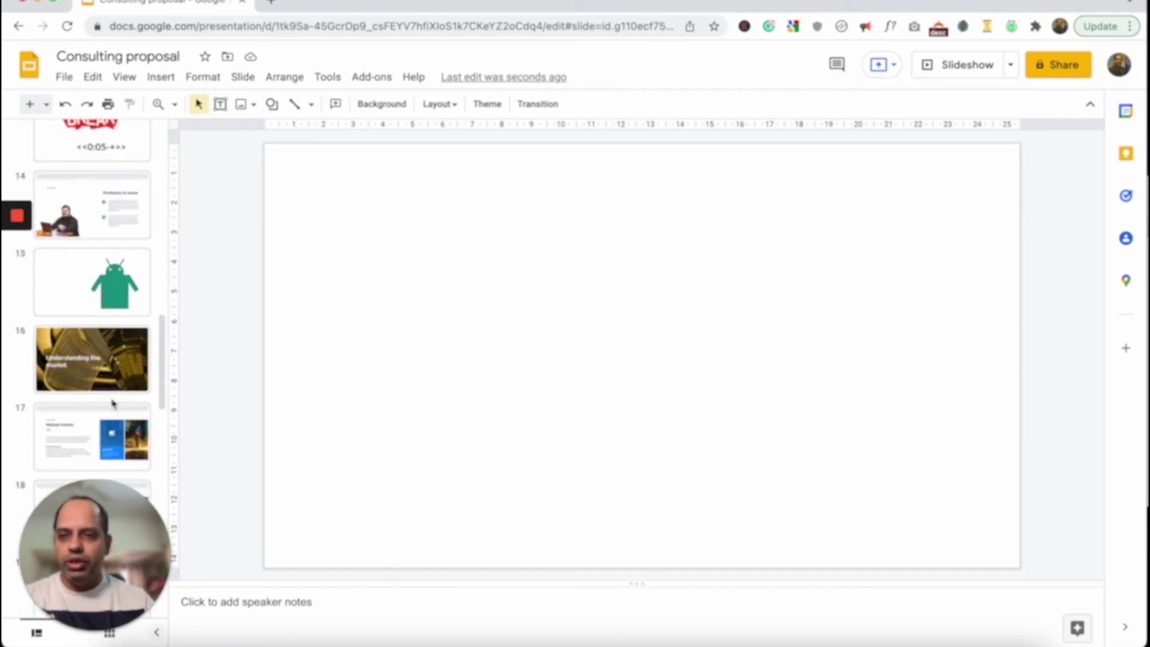
scroll(113, 402, "down", 12)
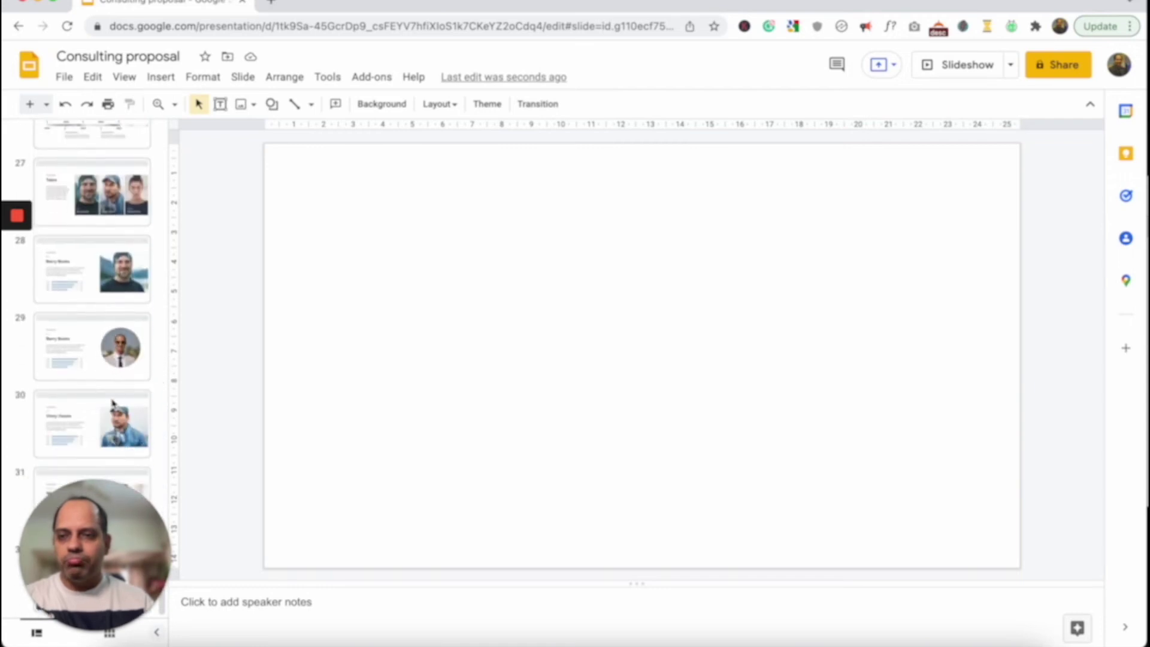
left_click(109, 289)
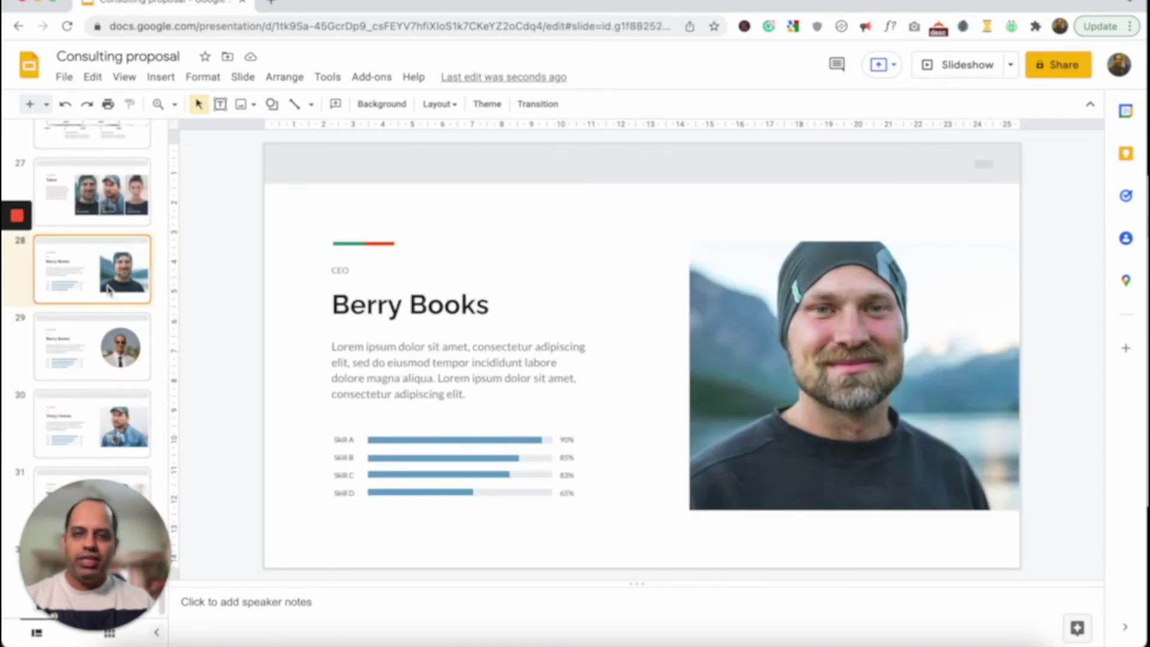
left_click(109, 344)
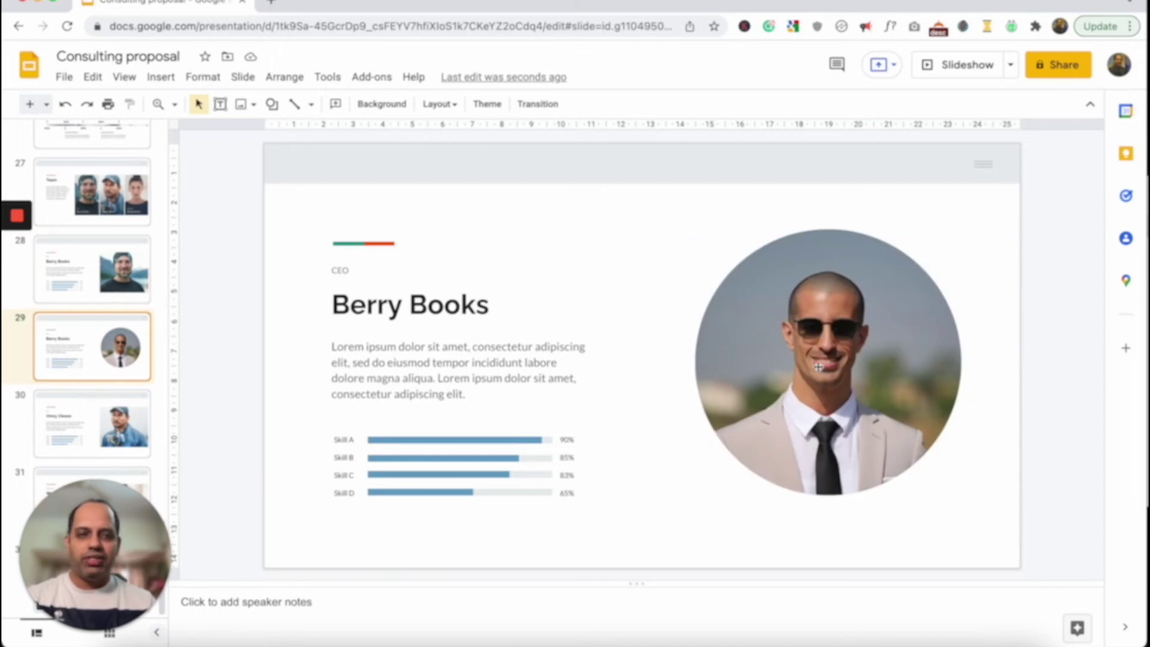